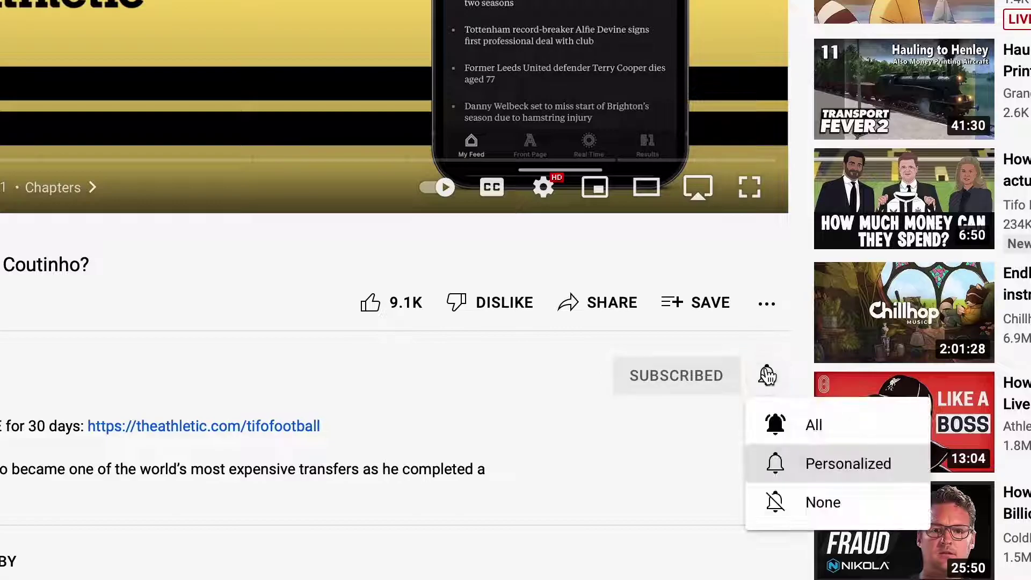
Step: Set the subscribed YouTube channel's notifications to All
left_click(807, 427)
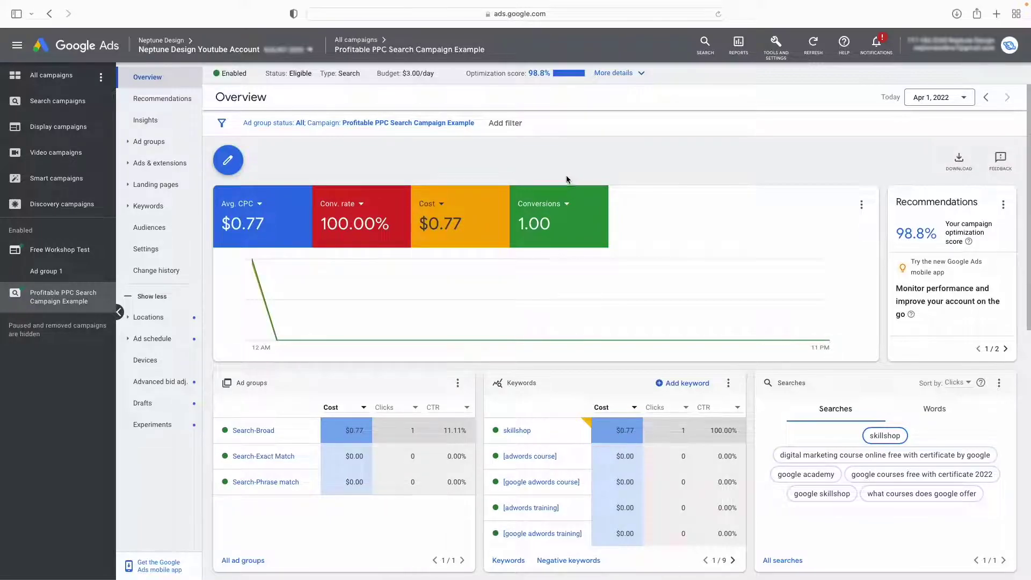
Step: Limit the view to search campaigns, open Profitable PPC Search Campaign Example and set its date range to Last 14 days
left_click(48, 101)
left_click(42, 254)
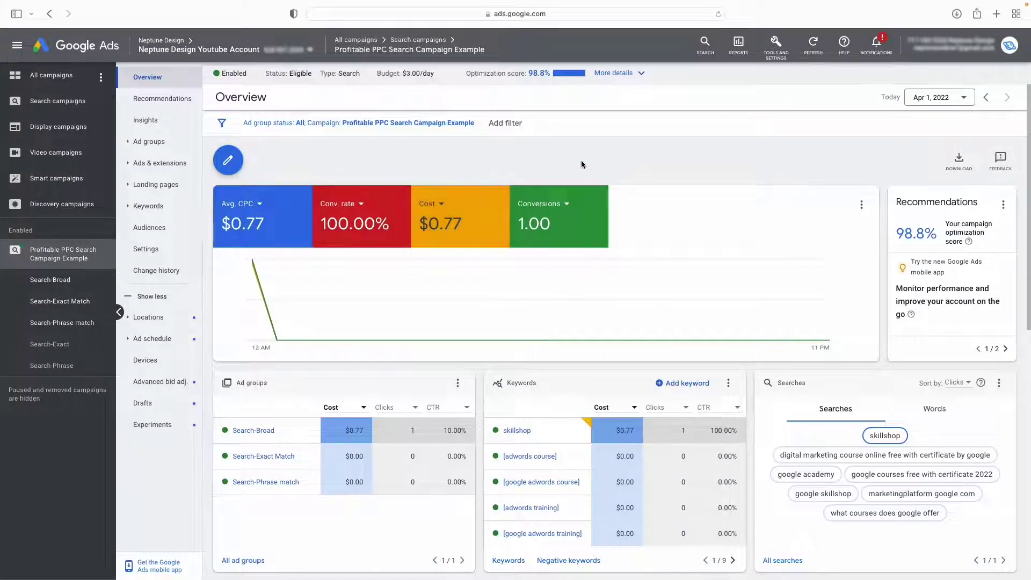
left_click(945, 98)
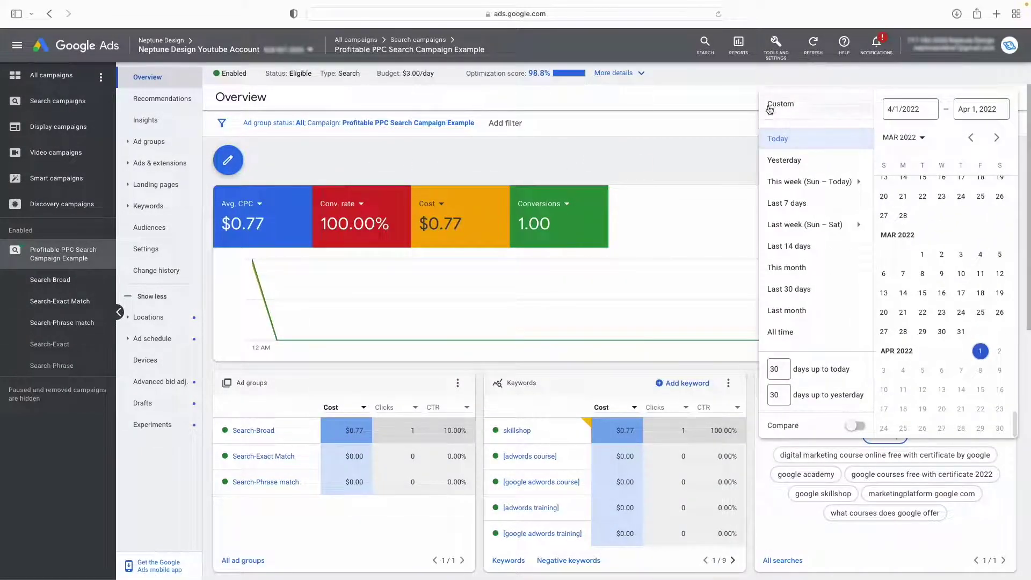
left_click(815, 252)
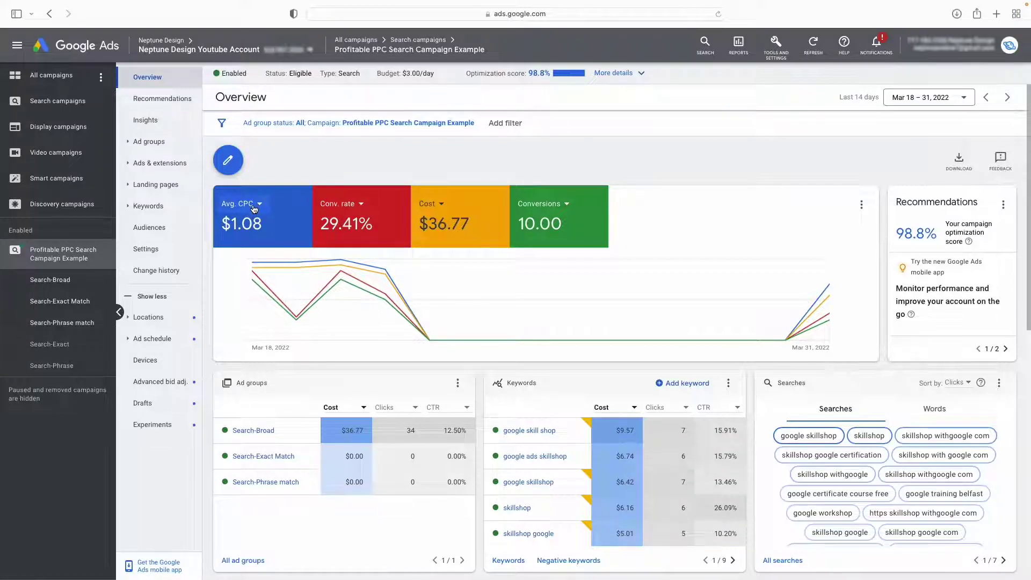
Step: Change the first two overview metrics of the campaign to Impressions and Clicks
left_click(258, 204)
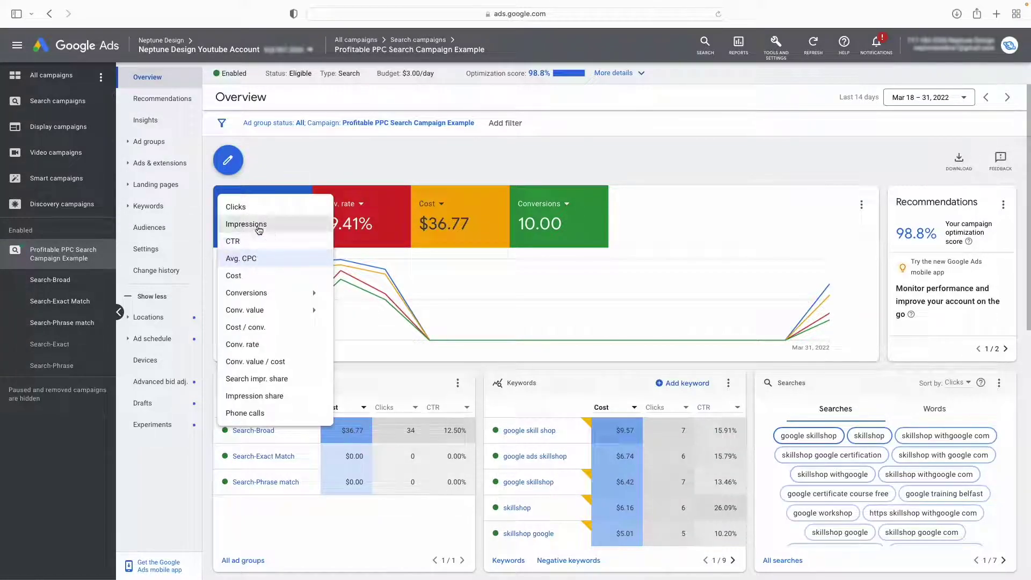
left_click(257, 224)
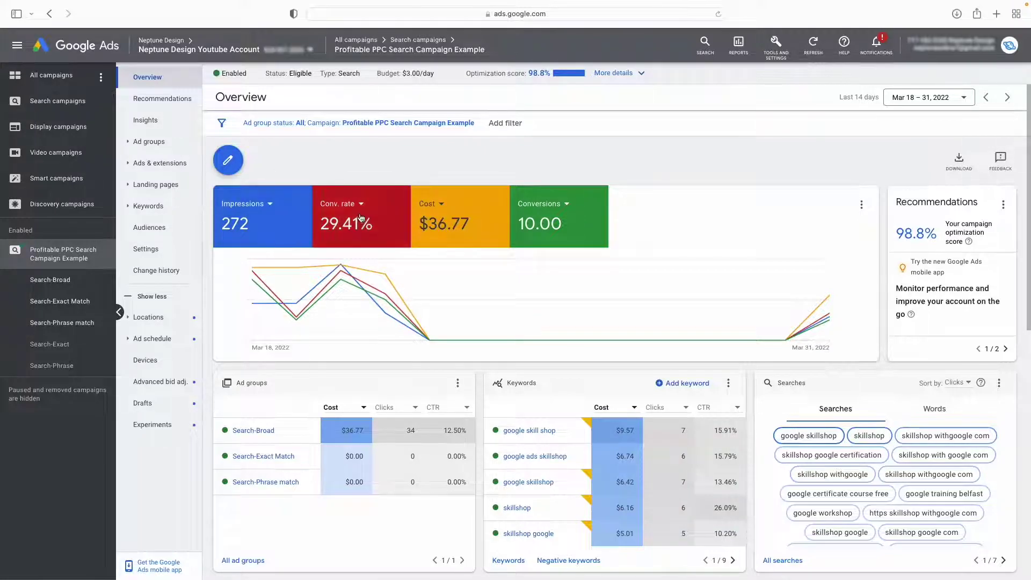
left_click(354, 206)
left_click(350, 206)
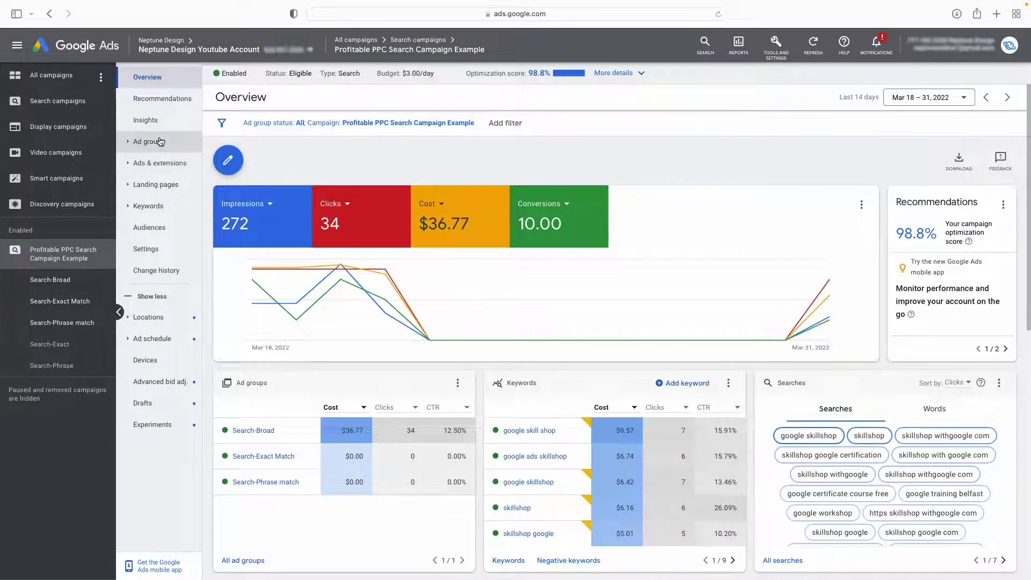
Step: Open the campaign's search keywords report and its search terms report
left_click(130, 208)
left_click(160, 231)
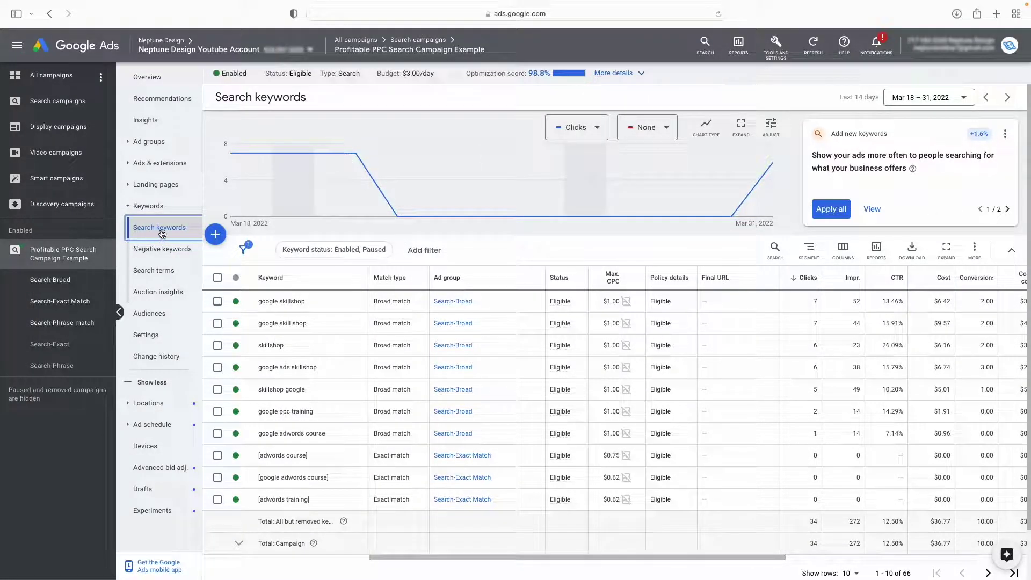
left_click(168, 276)
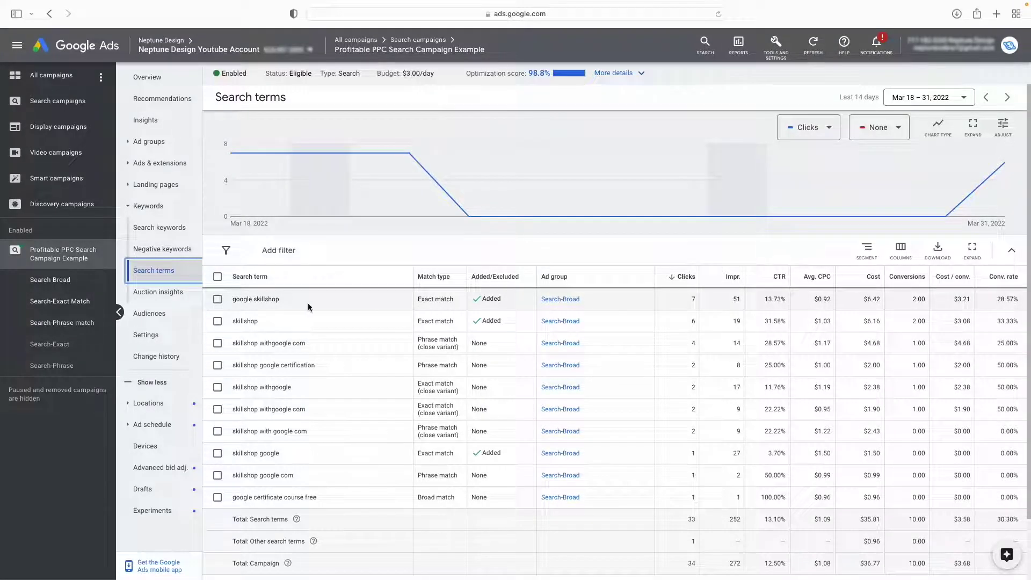
Step: Examine the impressions and clicks of the listed search terms, including the second page of the report
left_click(735, 299)
double_click(735, 299)
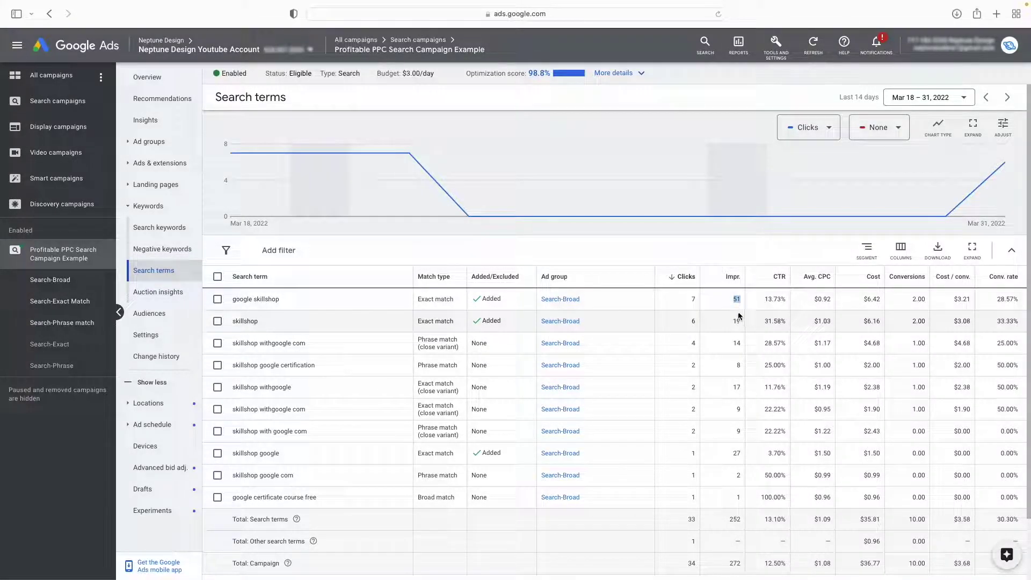
left_click(675, 304)
scroll(338, 488, "down", 1)
scroll(342, 482, "down", 1)
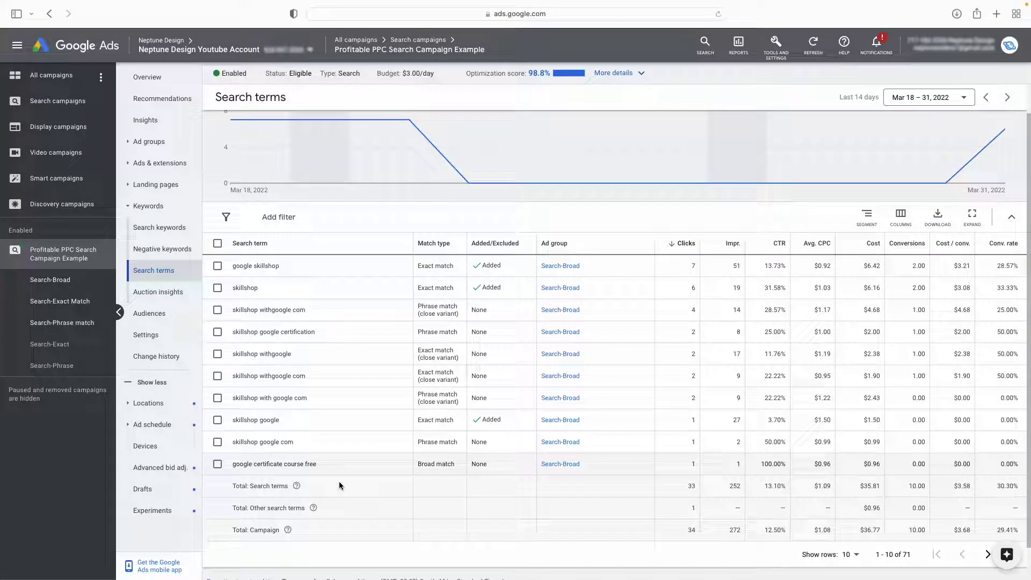
left_click(983, 555)
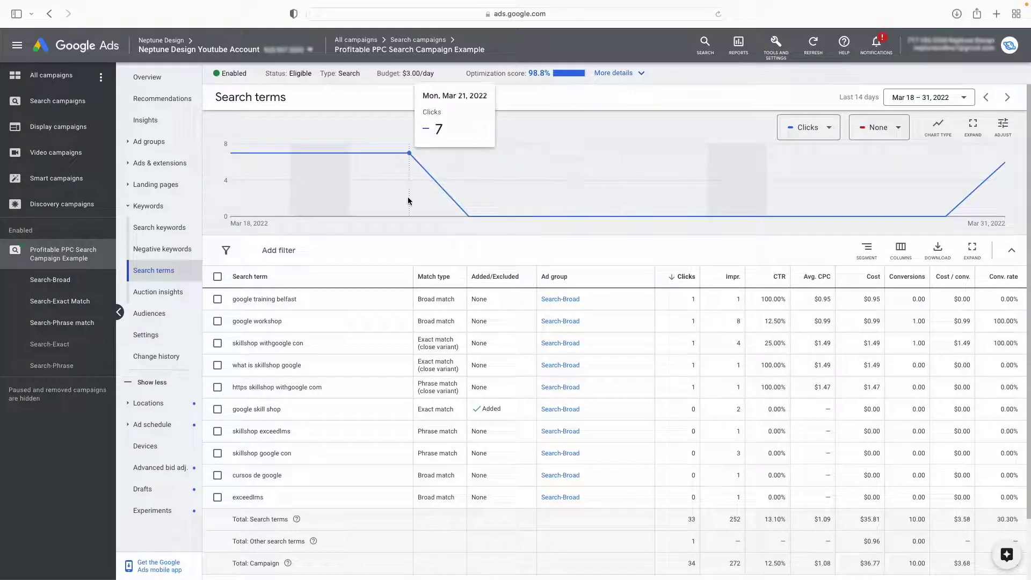
mouse_move(306, 196)
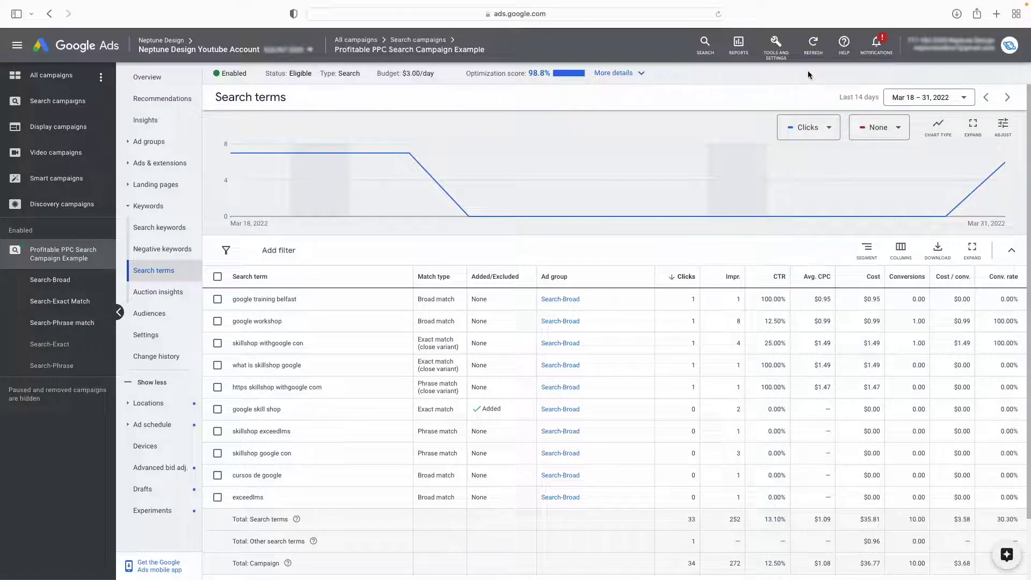
Step: Open the Ad Preview and Diagnosis tool and run a diagnosis for the search term "google skillshop"
left_click(775, 47)
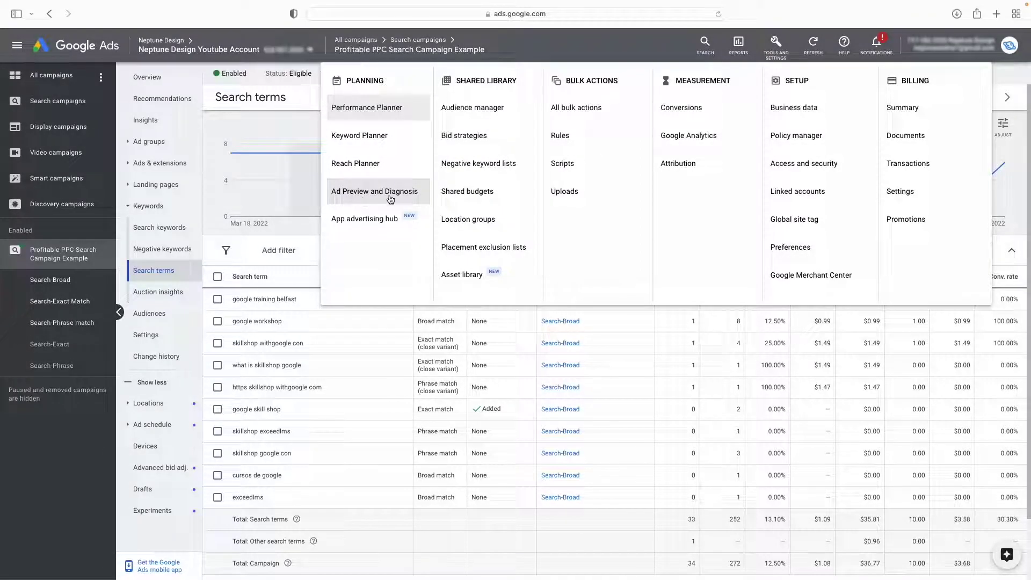
left_click(368, 199)
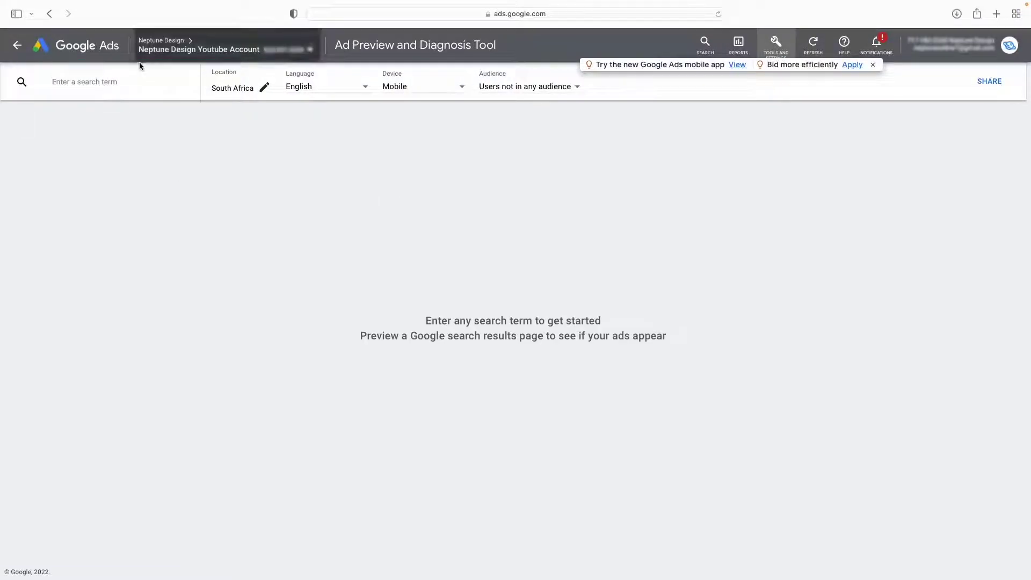
left_click(131, 79)
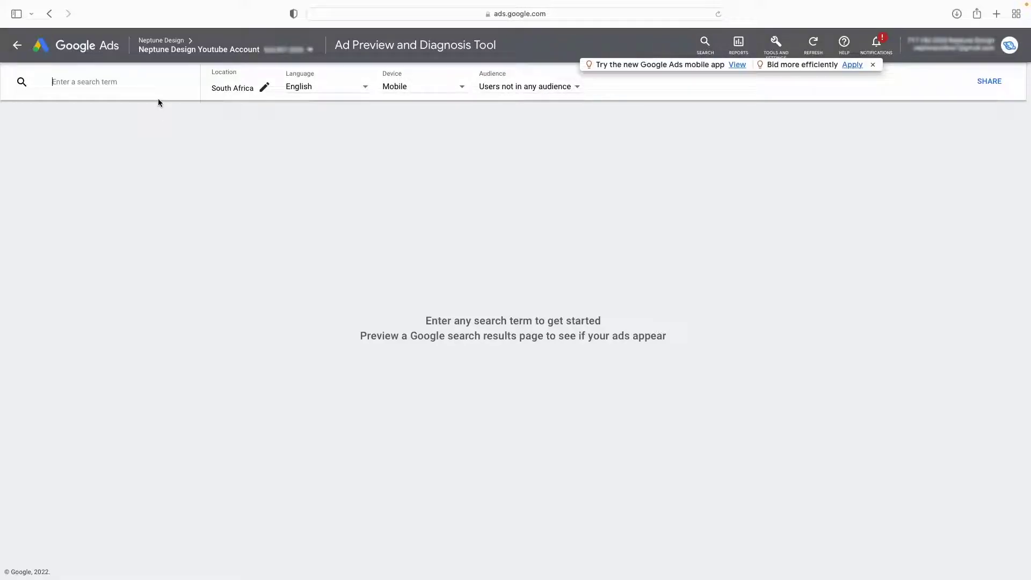
type("b")
key("Return")
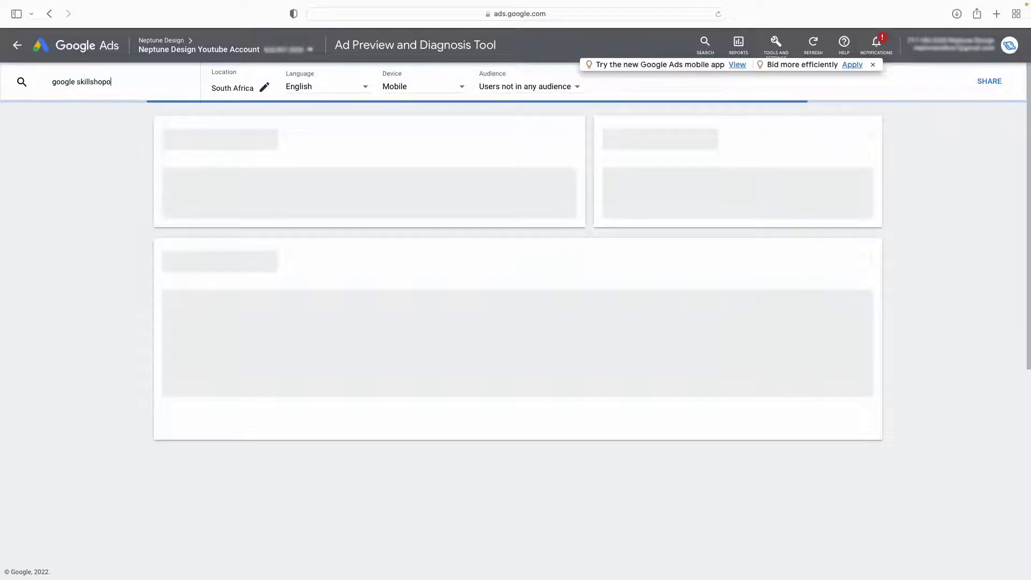
key("BackSpace")
key("Return")
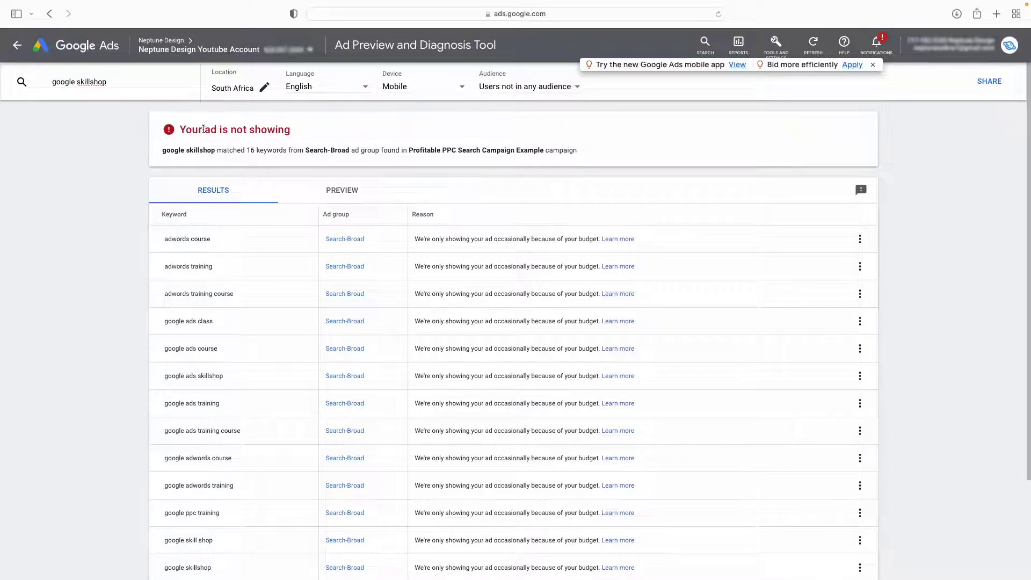
Step: Check the preview of the mobile search results for the campaign's ad
left_click(343, 191)
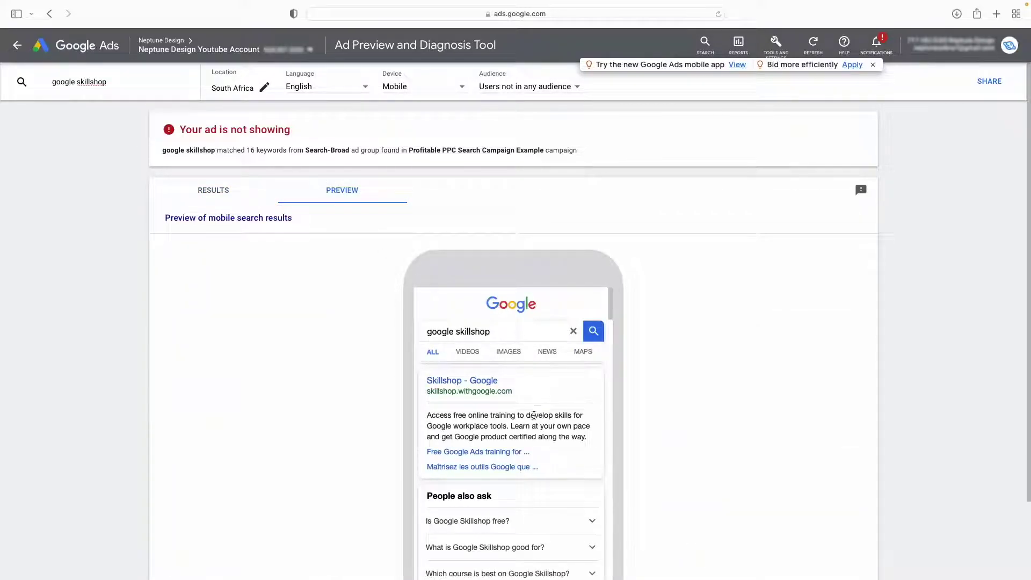
scroll(548, 417, "down", 5)
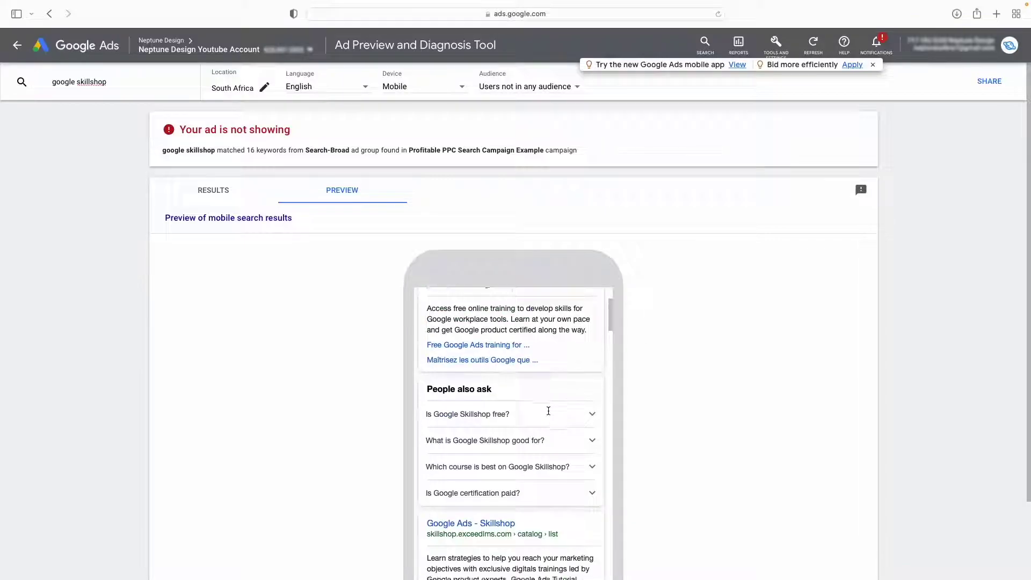
scroll(548, 410, "up", 5)
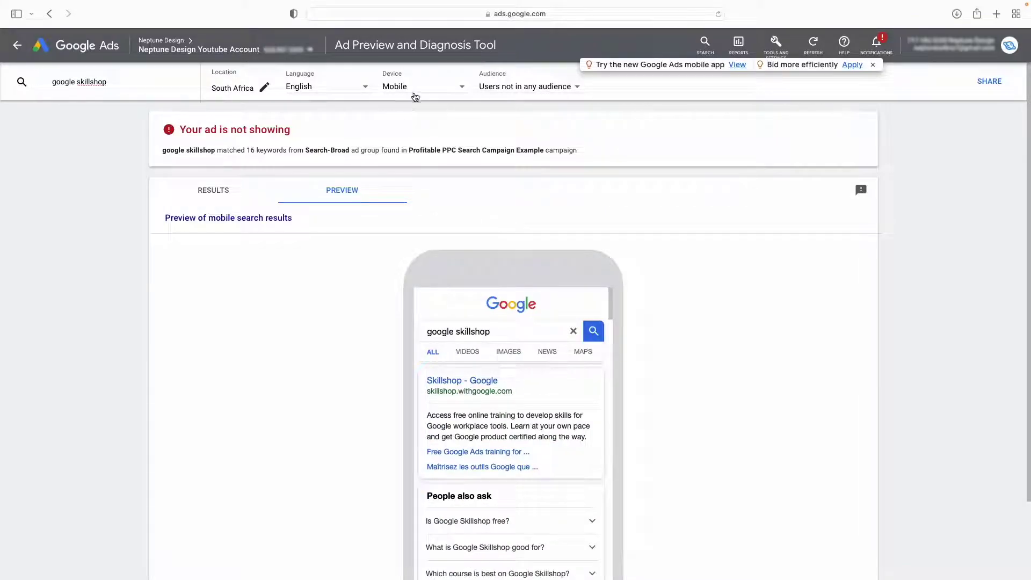
Step: Set the preview device to Desktop and look through the previewed search results for the ad
left_click(413, 97)
left_click(412, 98)
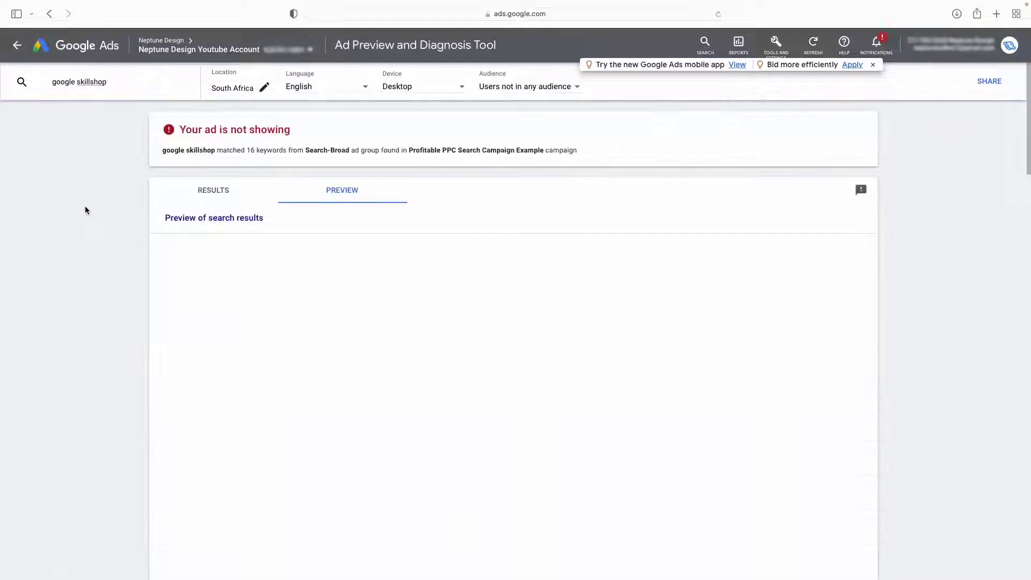
scroll(129, 269, "down", 3)
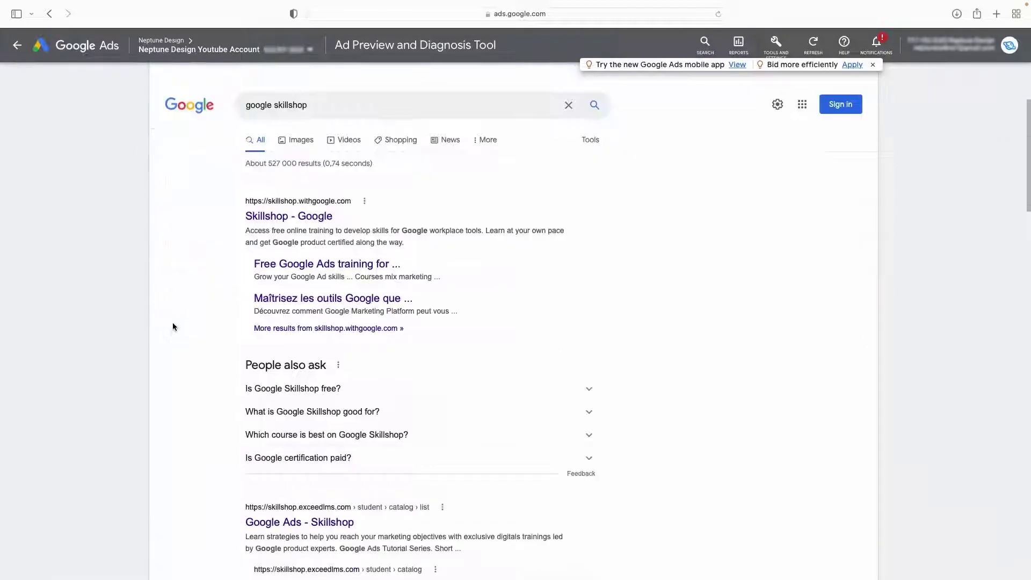
scroll(294, 292, "down", 4)
scroll(295, 333, "up", 8)
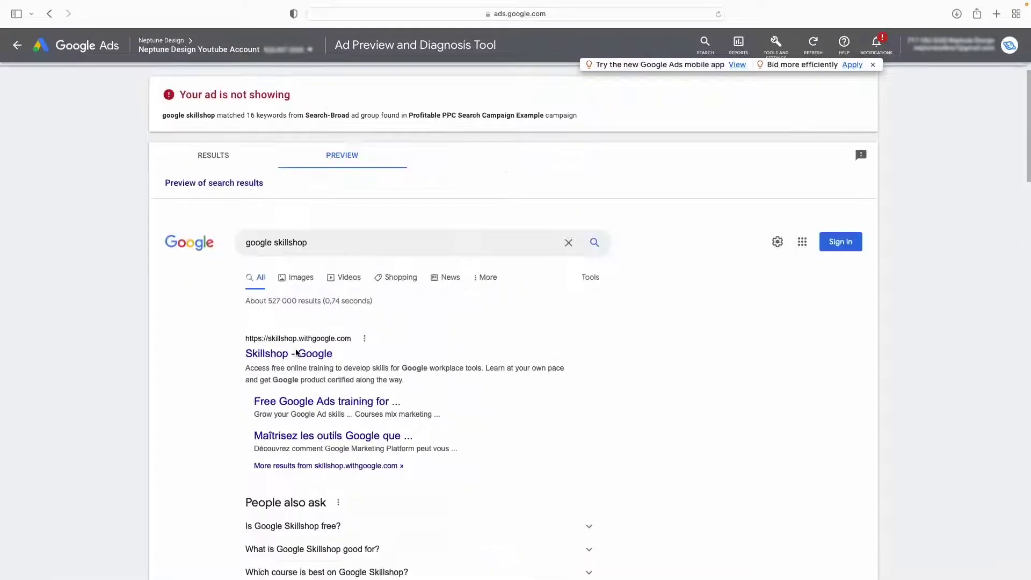
Step: Return to the keyword diagnosis results and dismiss the recommendations bar
left_click(217, 189)
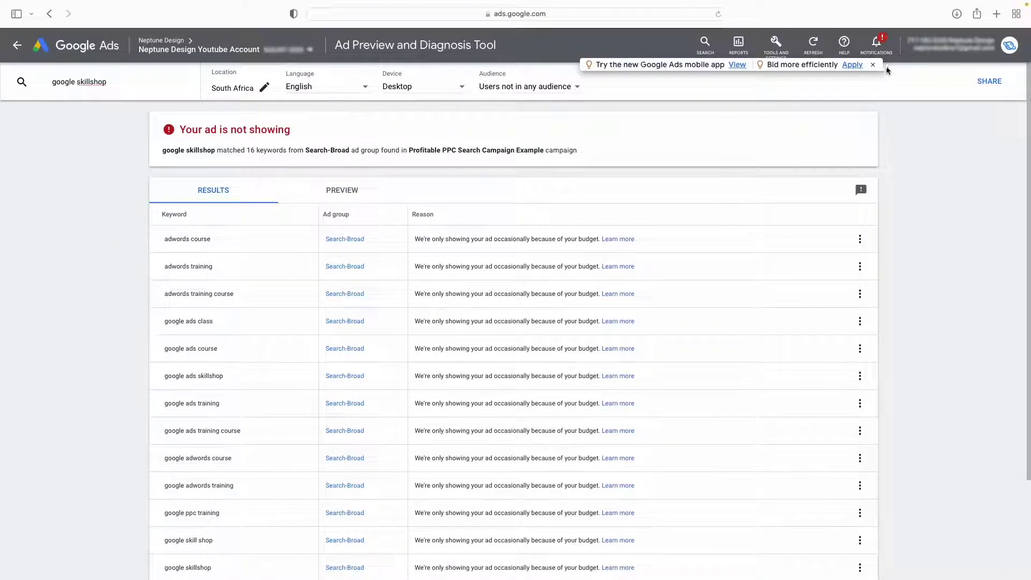
left_click(872, 65)
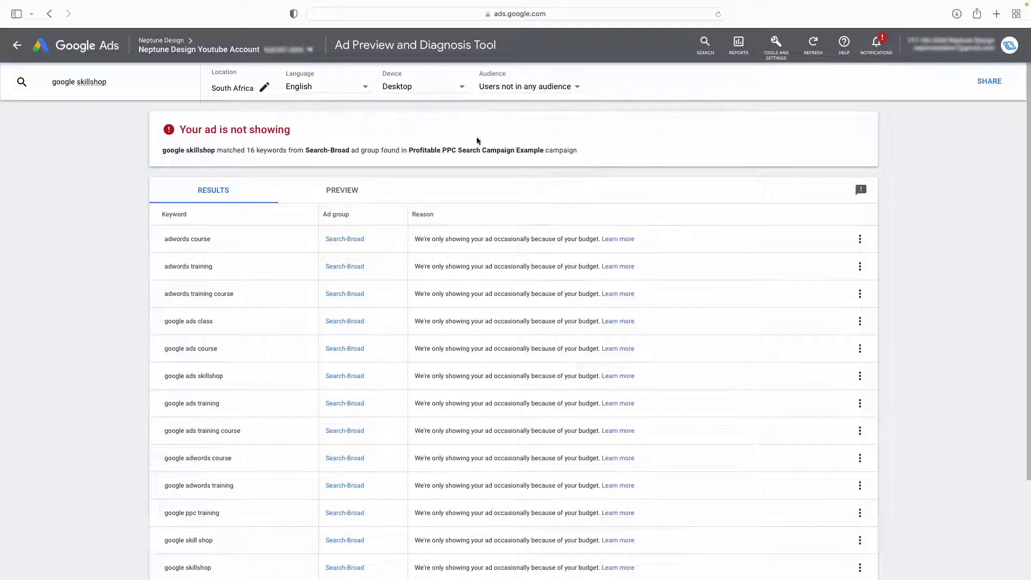
Step: Search the web in a new tab for "anonymous ad preview tool google ads" and open Google's Anonymous Ad Preview Tool
left_click(995, 14)
type("anon")
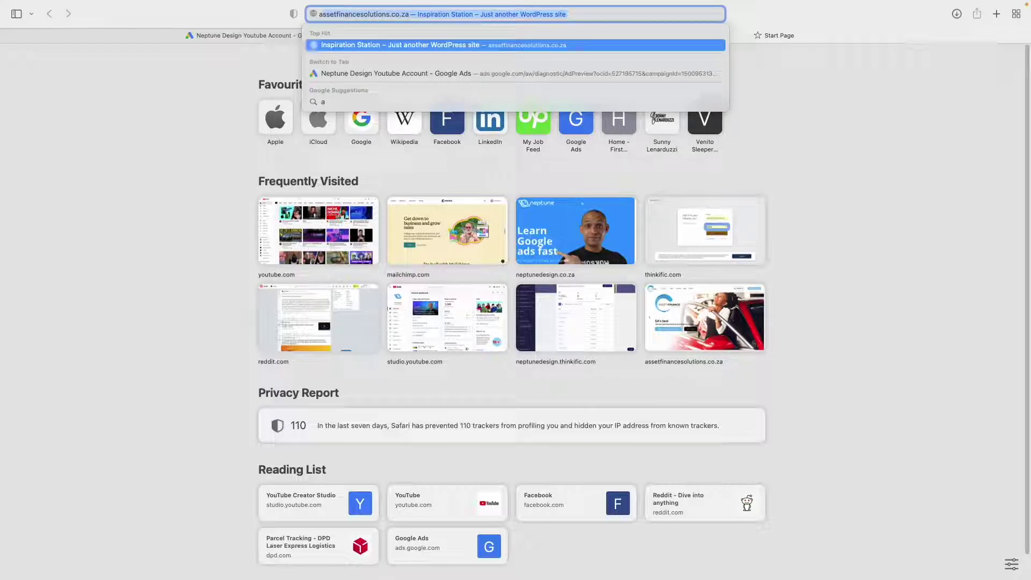
type("ymous ")
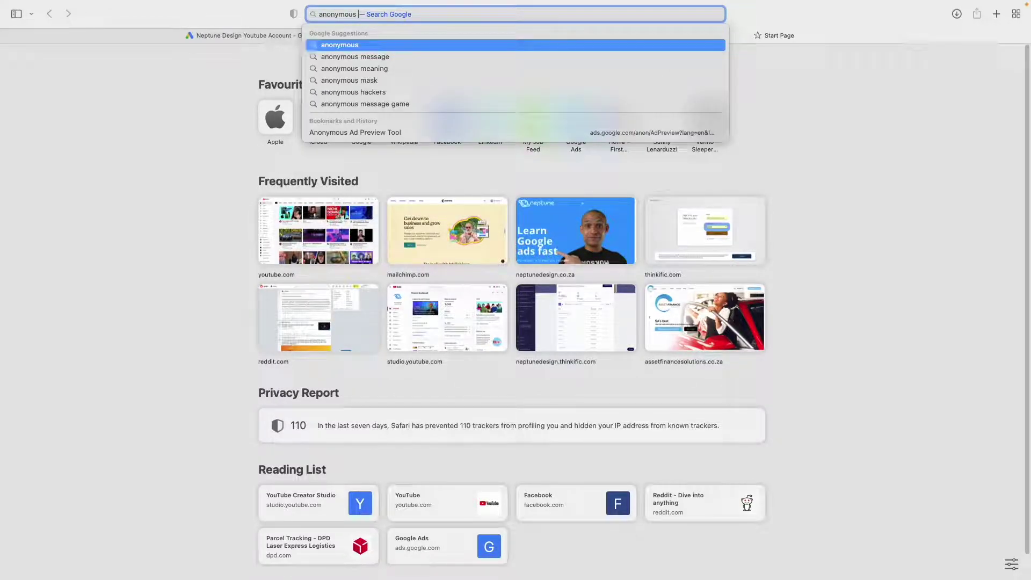
type("ad previee")
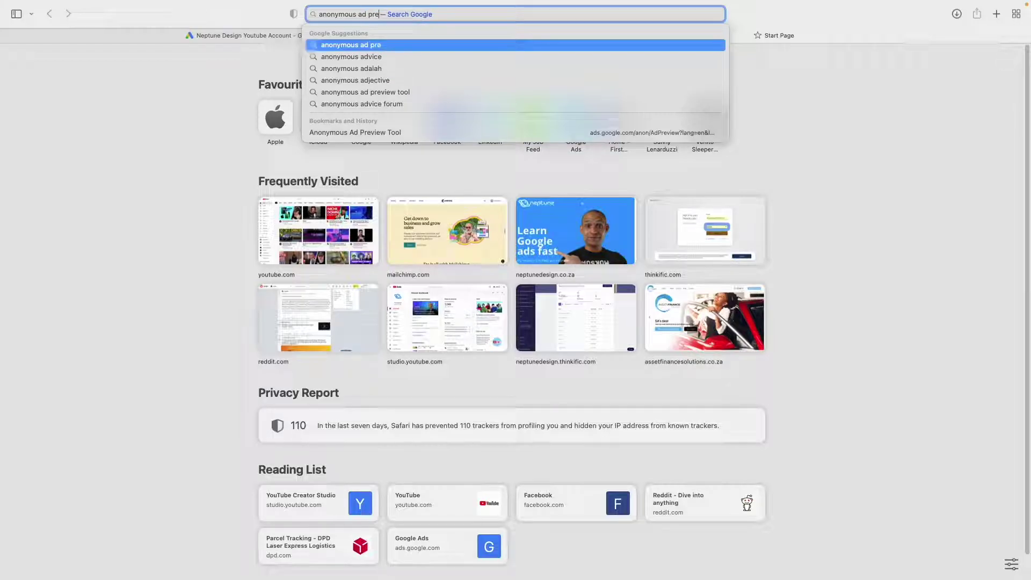
key("BackSpace")
key("BackSpace")
key("BackSpace")
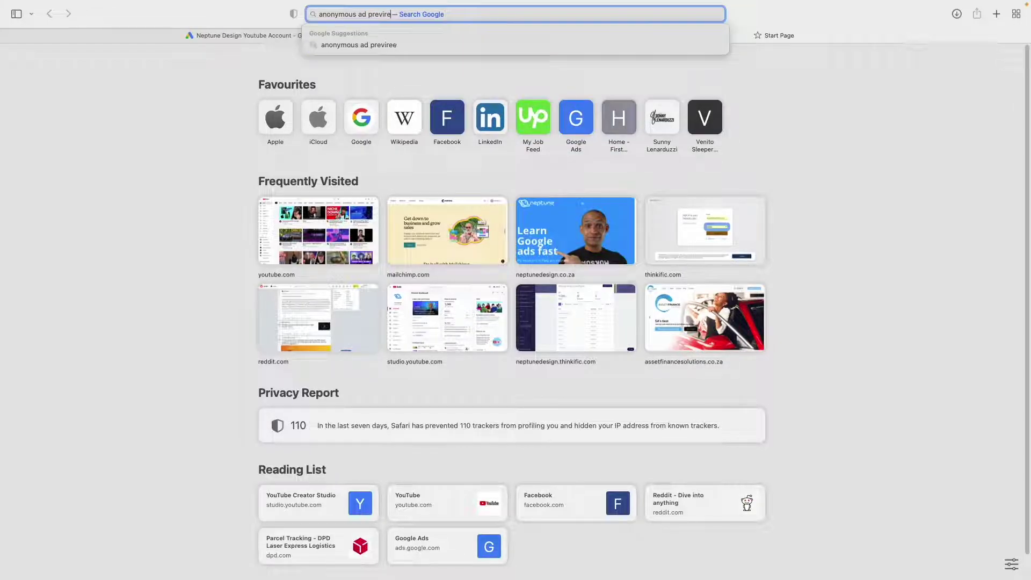
type("ew to")
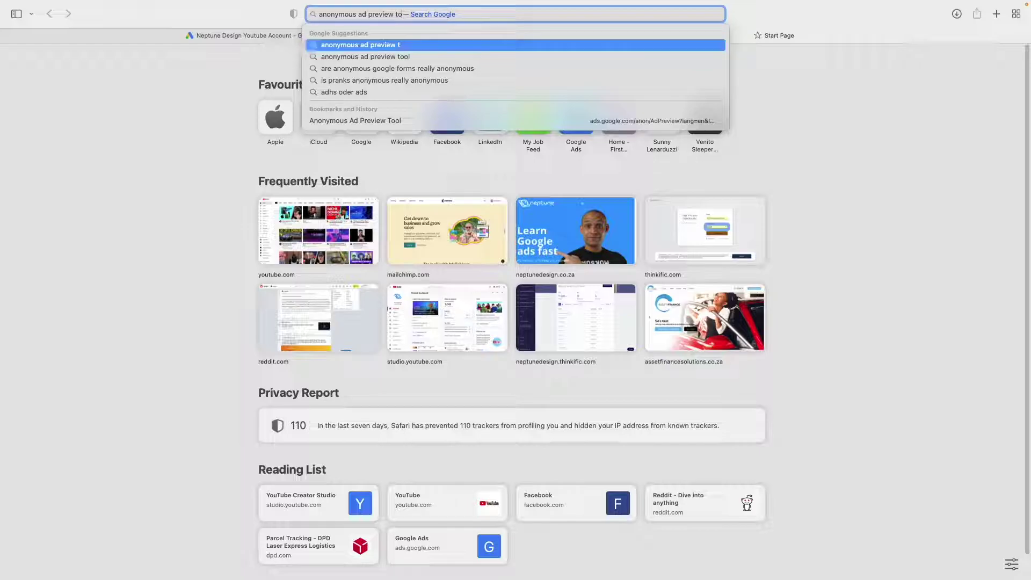
type("ol google ads")
key("Return")
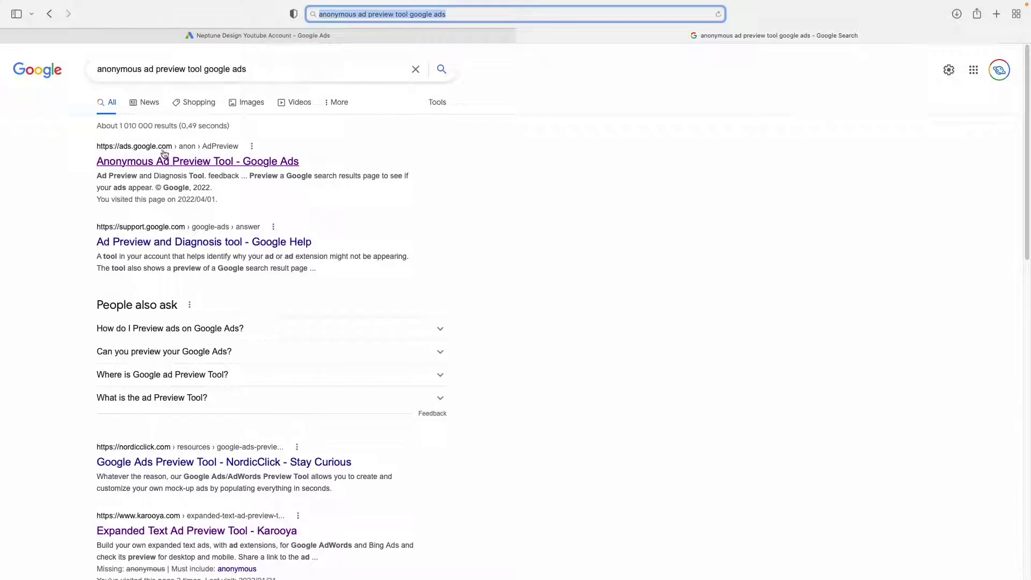
left_click(175, 163)
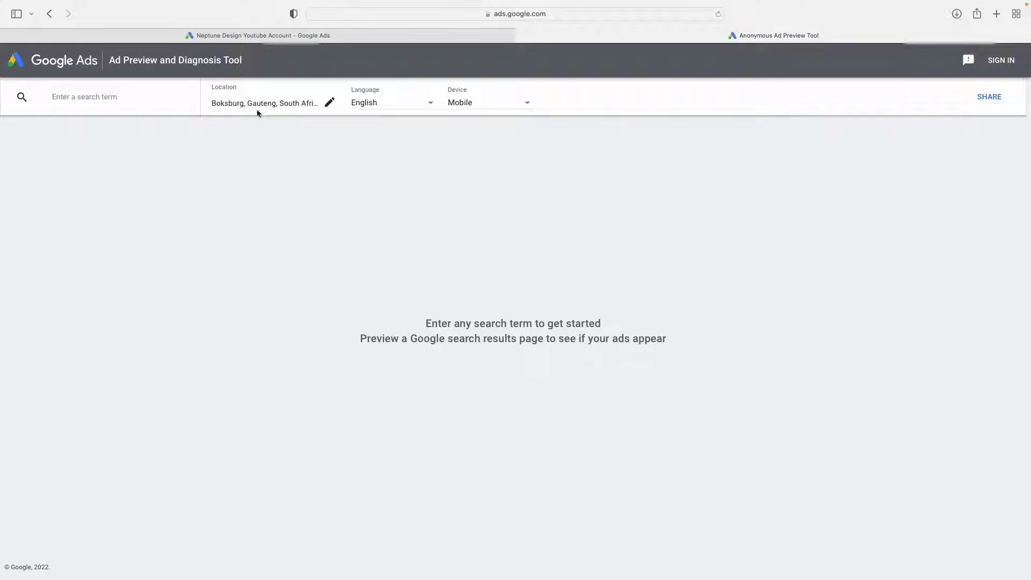
Step: Set the ad preview location to South Africa
left_click(324, 105)
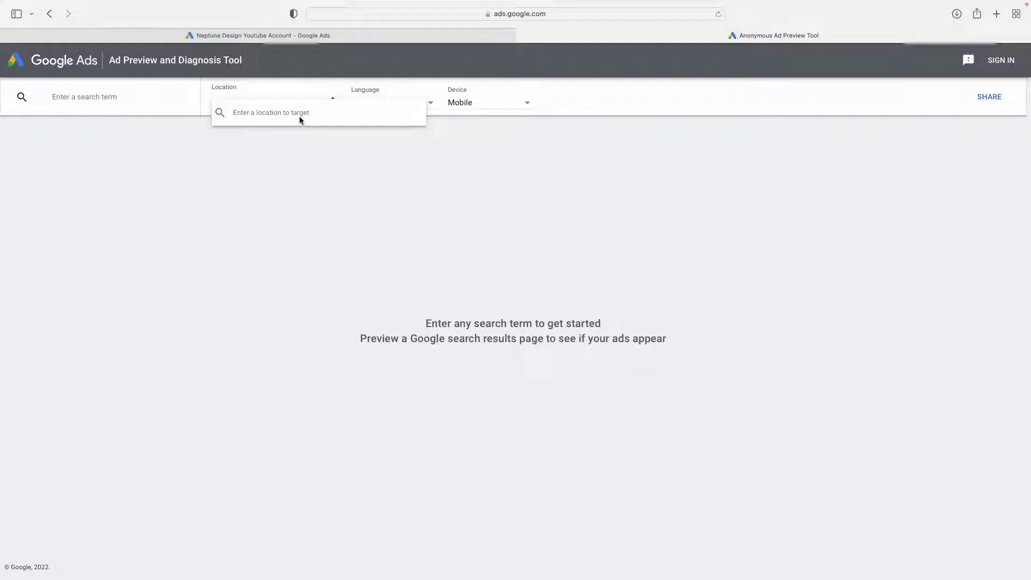
type("sou")
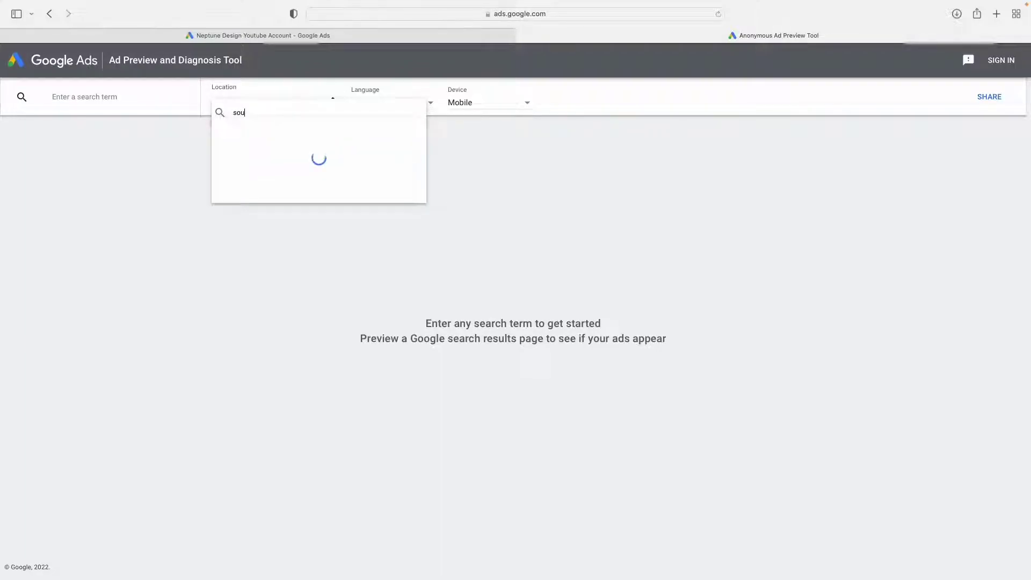
left_click(260, 154)
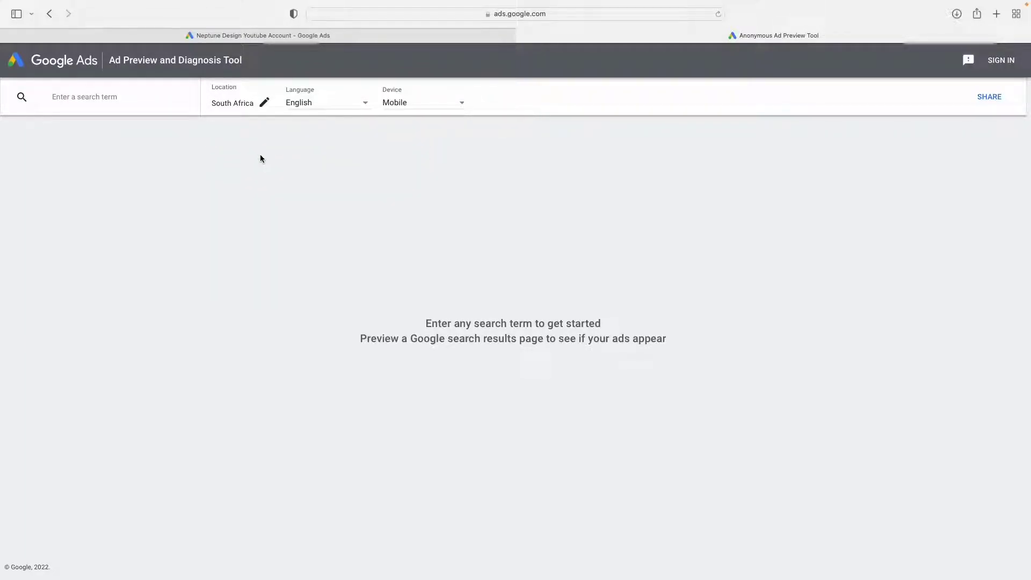
Step: Preview the search results for the term "Adidas shoes"
left_click(128, 103)
type("add")
type("das shoes")
key("Return")
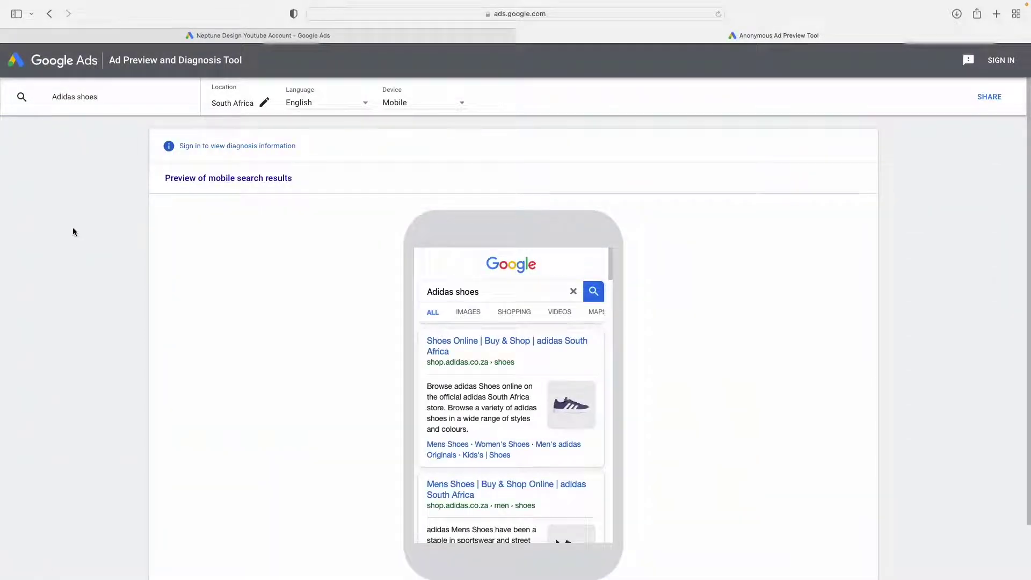
Step: Set the preview device to Desktop and look through the Adidas shoes results for ads
left_click(428, 107)
left_click(408, 111)
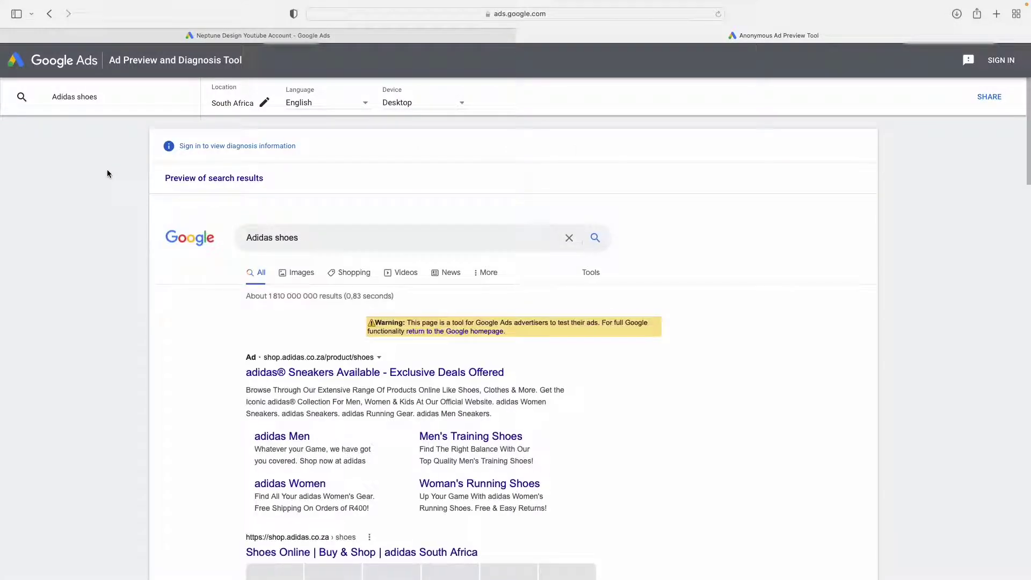
scroll(131, 281, "down", 3)
scroll(245, 273, "down", 2)
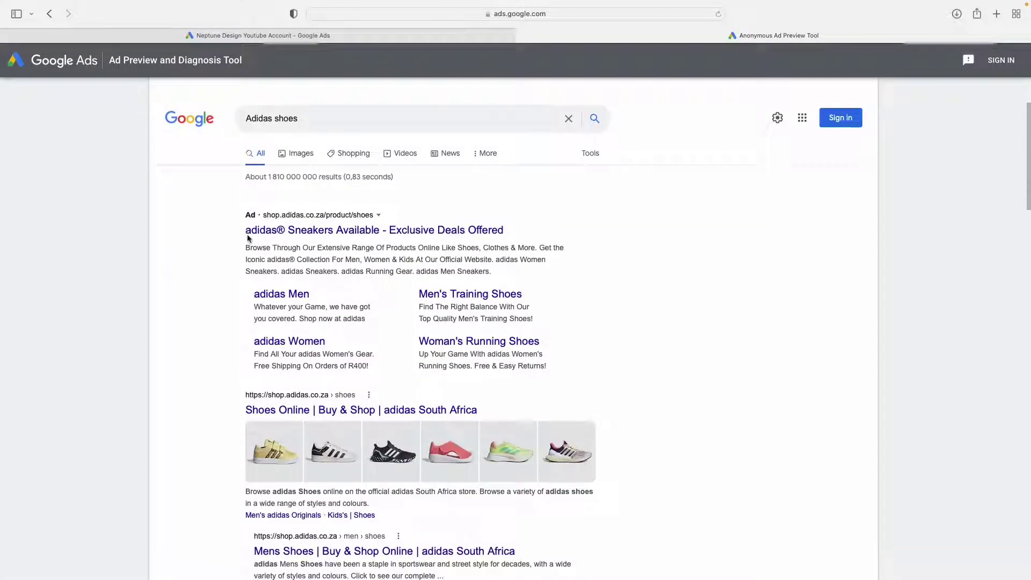
scroll(252, 231, "down", 2)
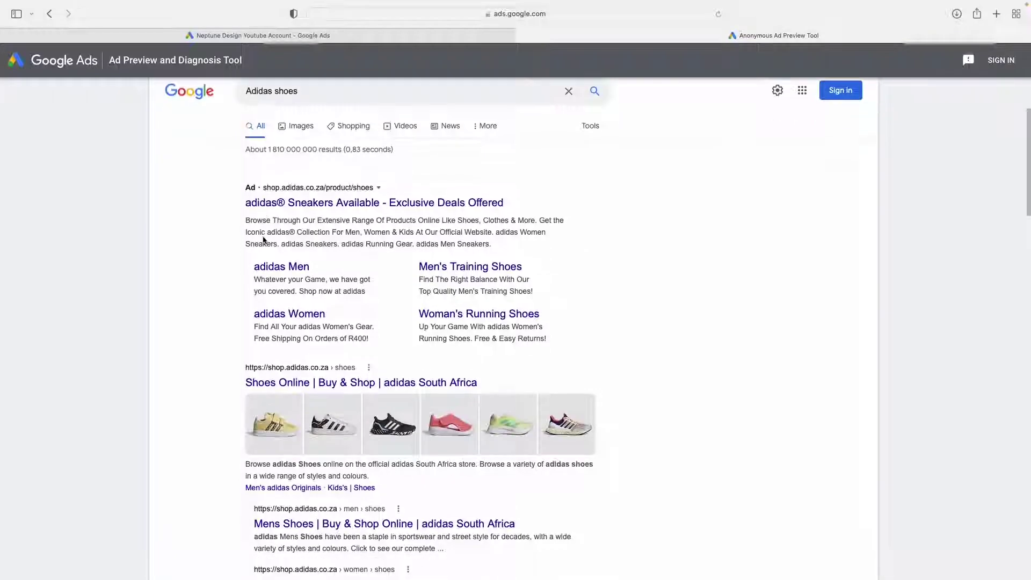
scroll(258, 226, "up", 2)
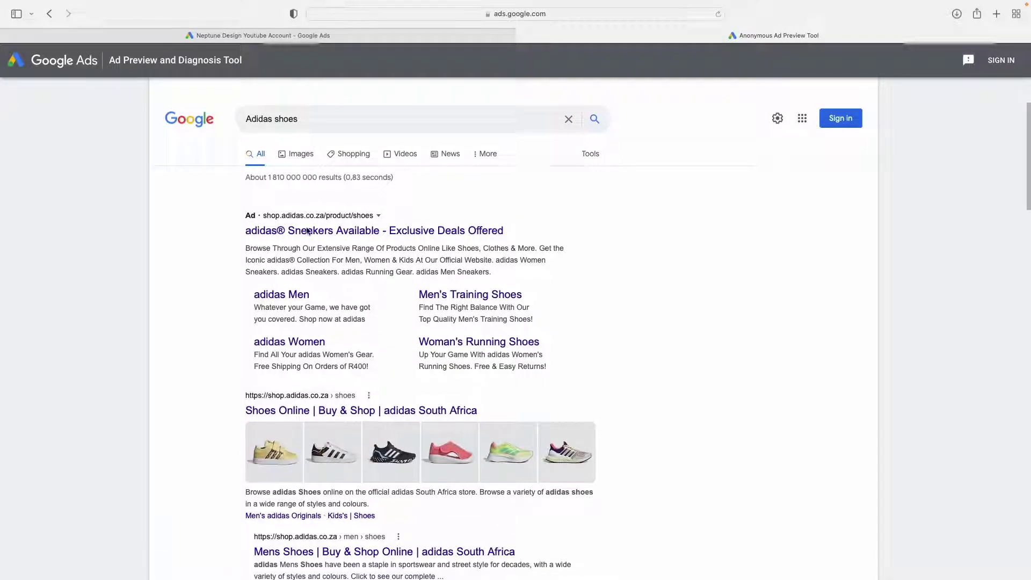
scroll(290, 247, "down", 5)
scroll(272, 265, "up", 10)
Step: Replace the search term with "plumber" and look through the previewed results for ads
left_click(133, 98)
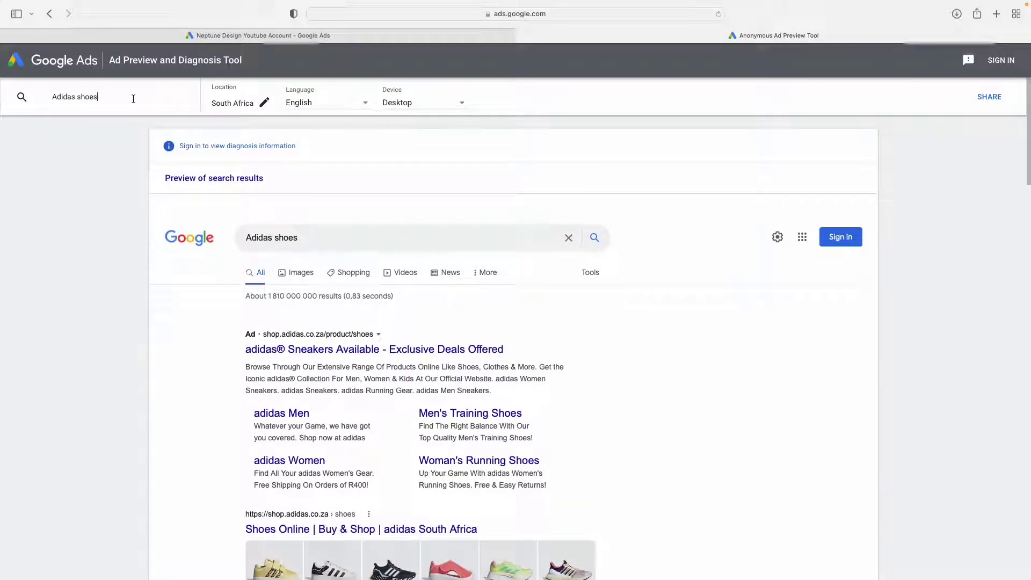
key("BackSpace")
key("BackSpace")
key("BackSpace")
key("BackSpace")
key("BackSpace")
key("BackSpace")
key("BackSpace")
key("BackSpace")
key("BackSpace")
key("BackSpace")
type("p")
key("Return")
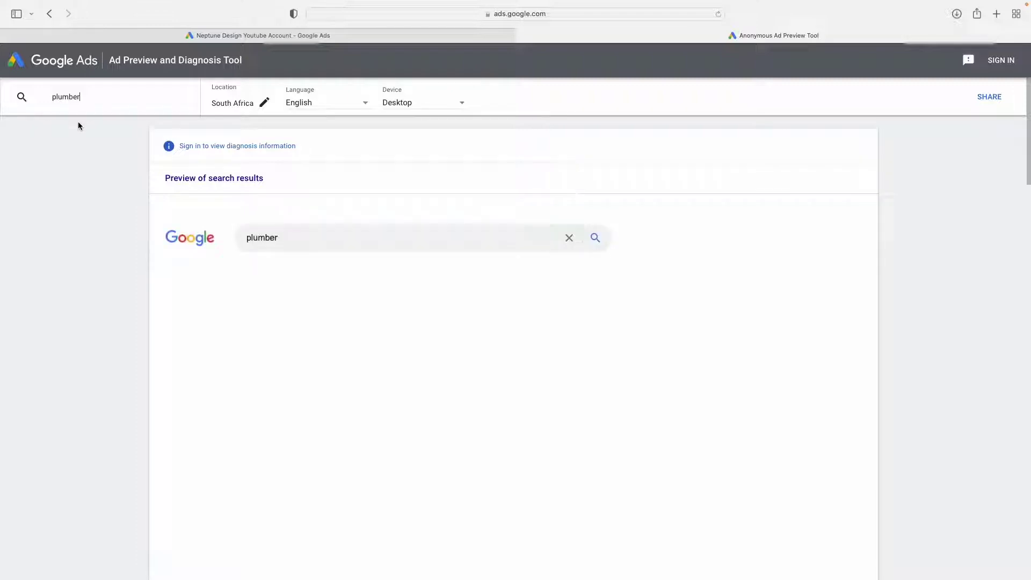
scroll(75, 199, "down", 5)
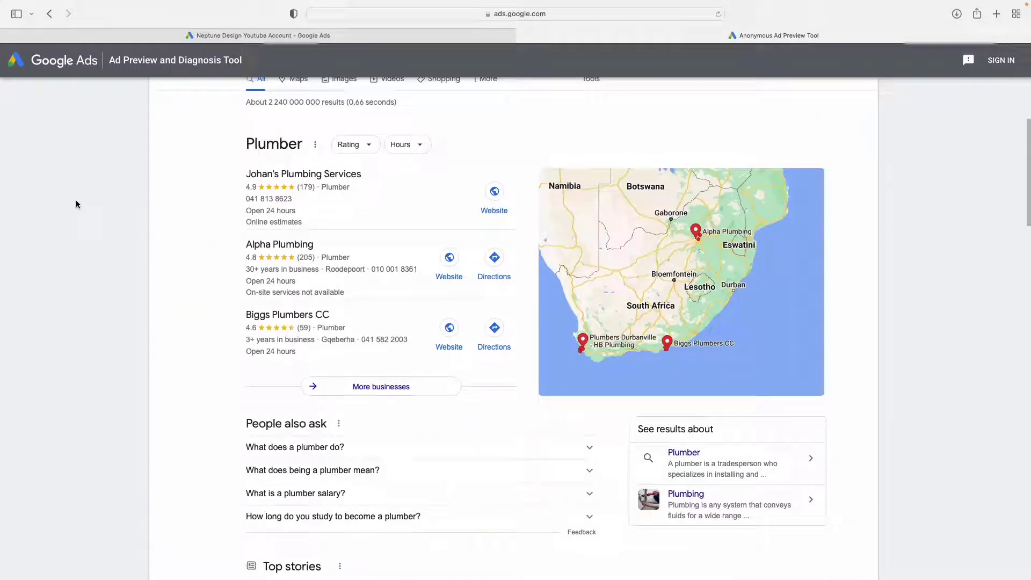
scroll(79, 203, "down", 3)
scroll(78, 202, "up", 7)
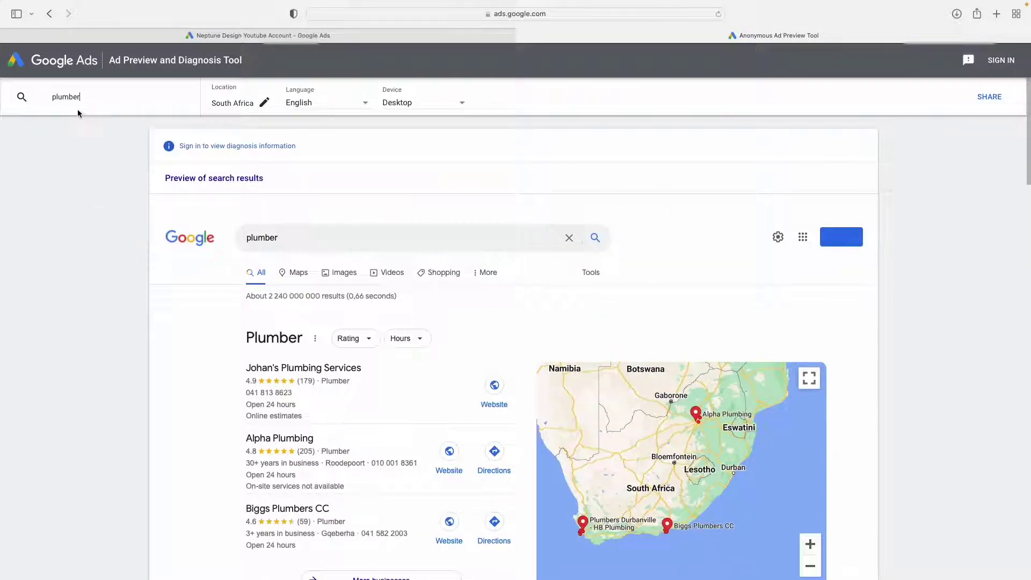
Step: Replace the search term with "locksmith" and look through the previewed results for ads
left_click_drag(99, 94, 41, 94)
type("emer")
key("BackSpace")
type("locksmi")
key("Return")
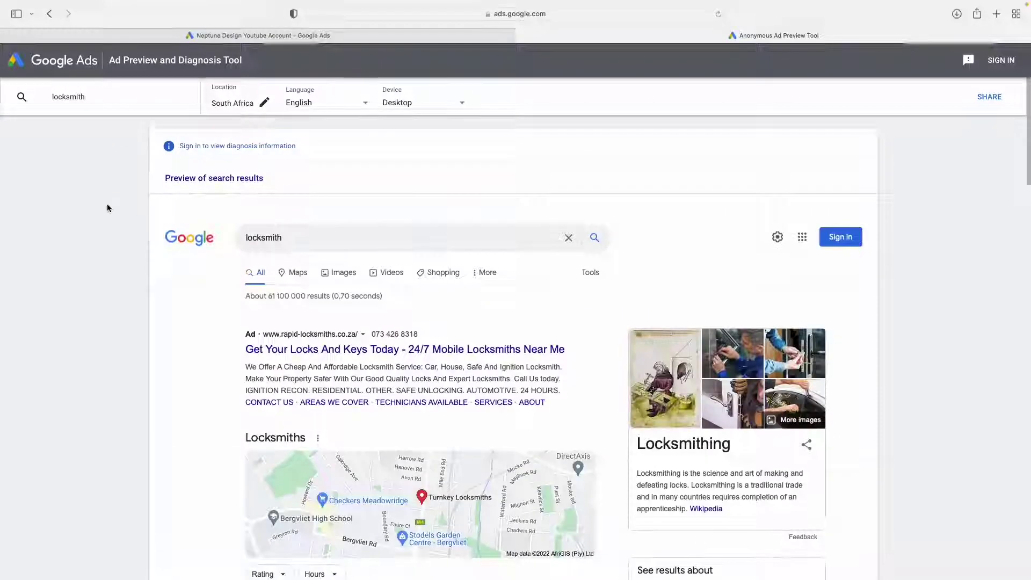
scroll(122, 236, "down", 3)
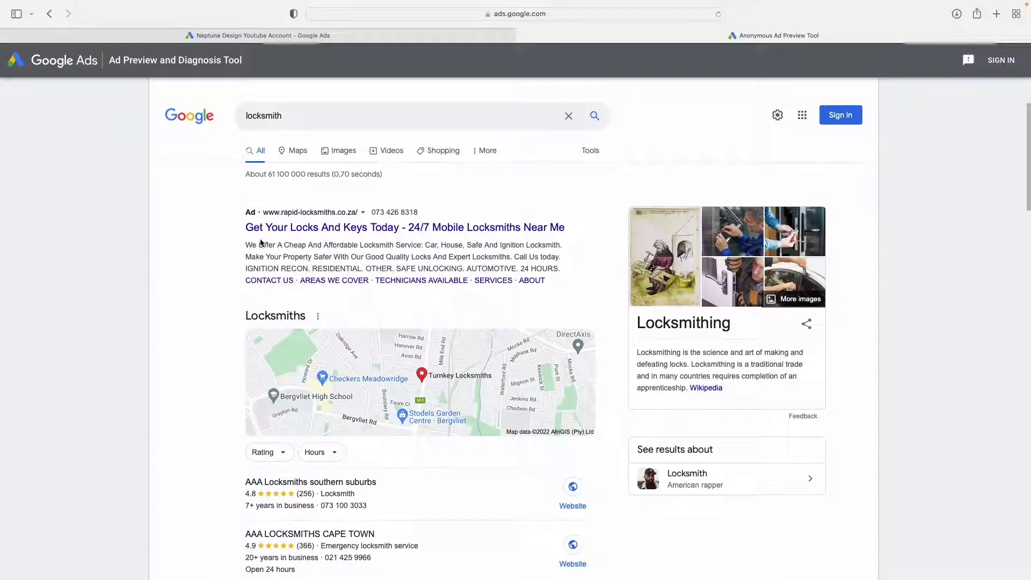
scroll(237, 242, "down", 20)
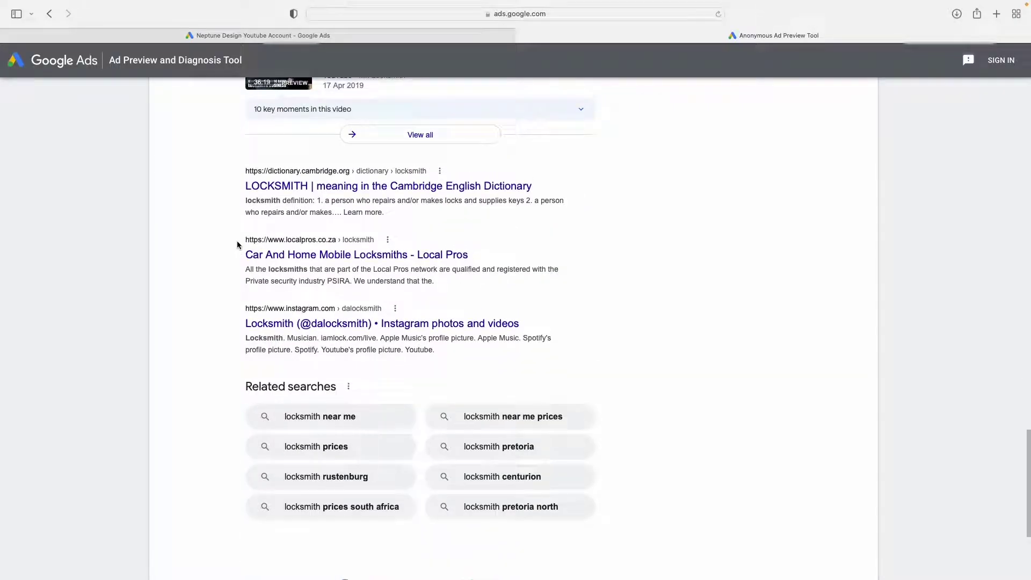
scroll(238, 245, "up", 20)
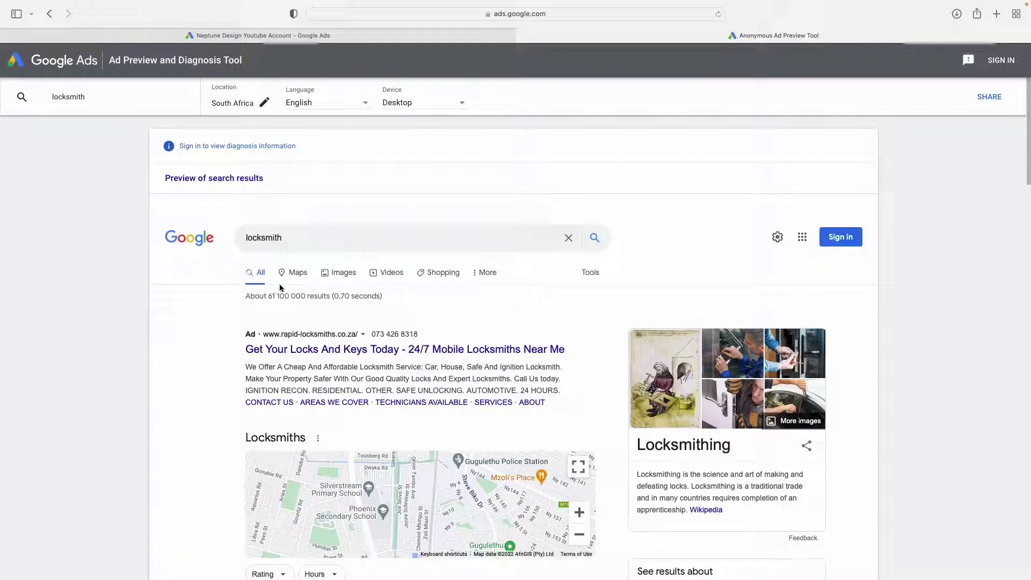
Step: Return to the Google Ads account, leave the diagnosis tool and open the overview of the Profitable PPC Search Campaign Example
left_click(328, 39)
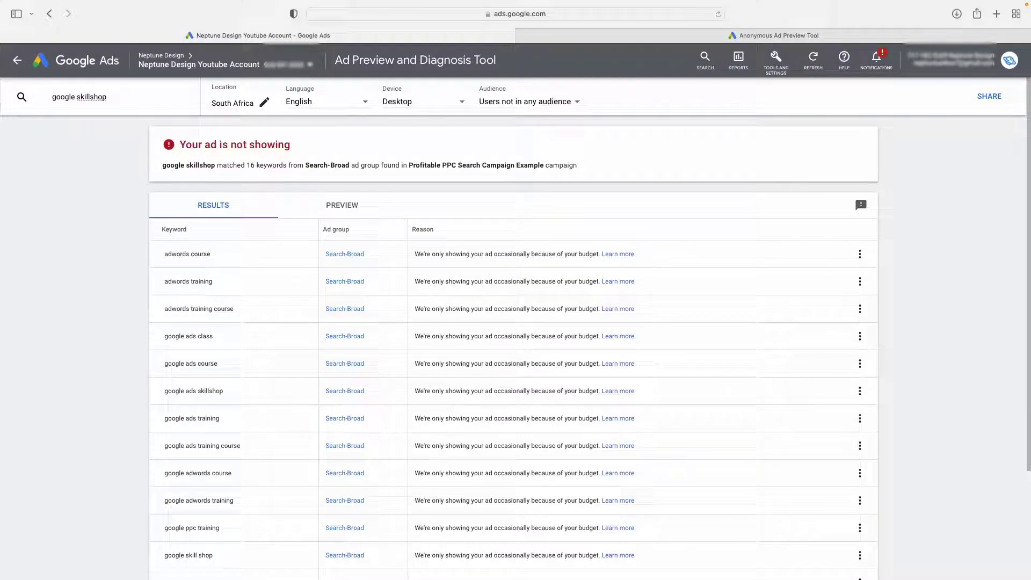
left_click(17, 59)
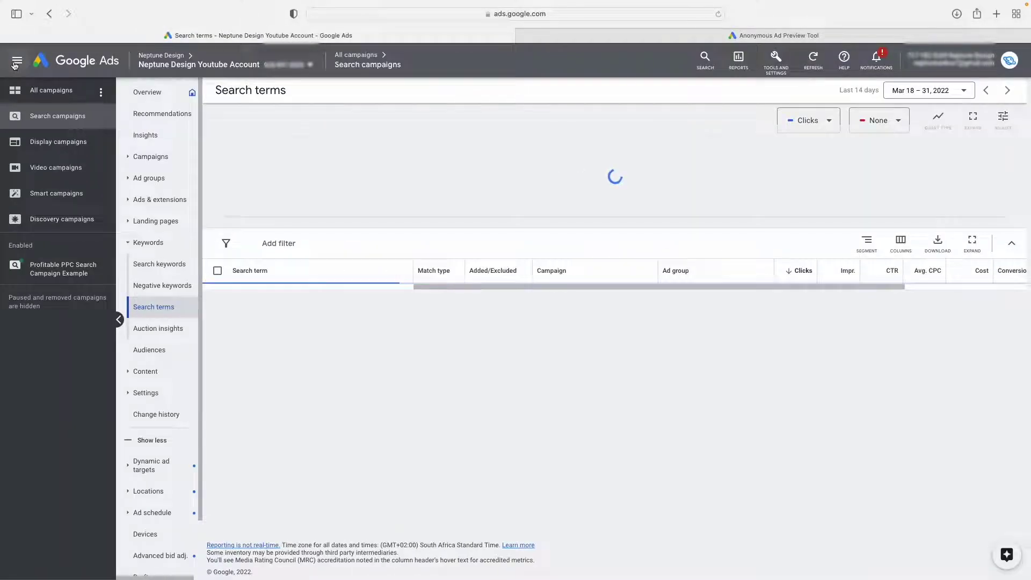
left_click(38, 90)
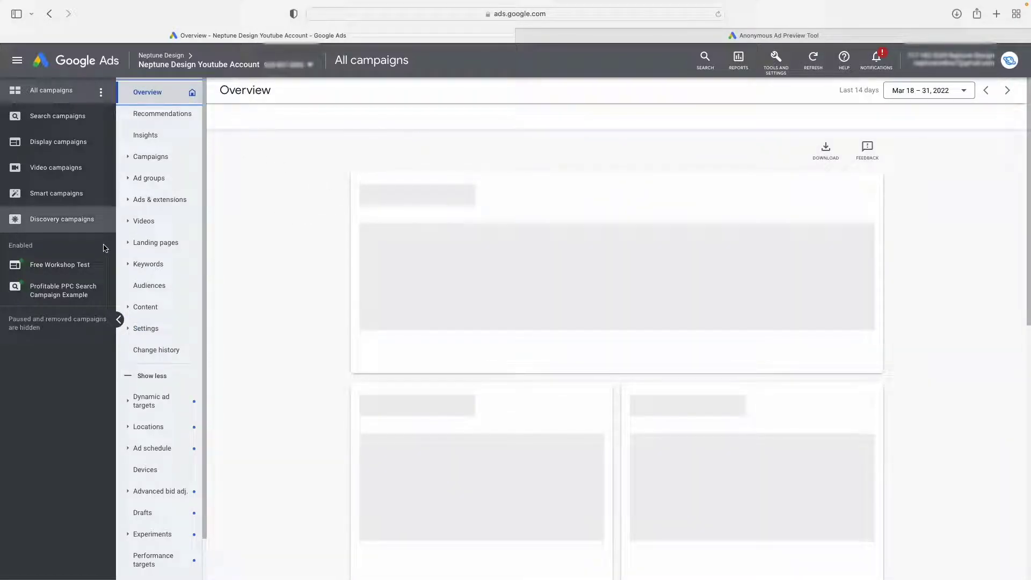
left_click(58, 116)
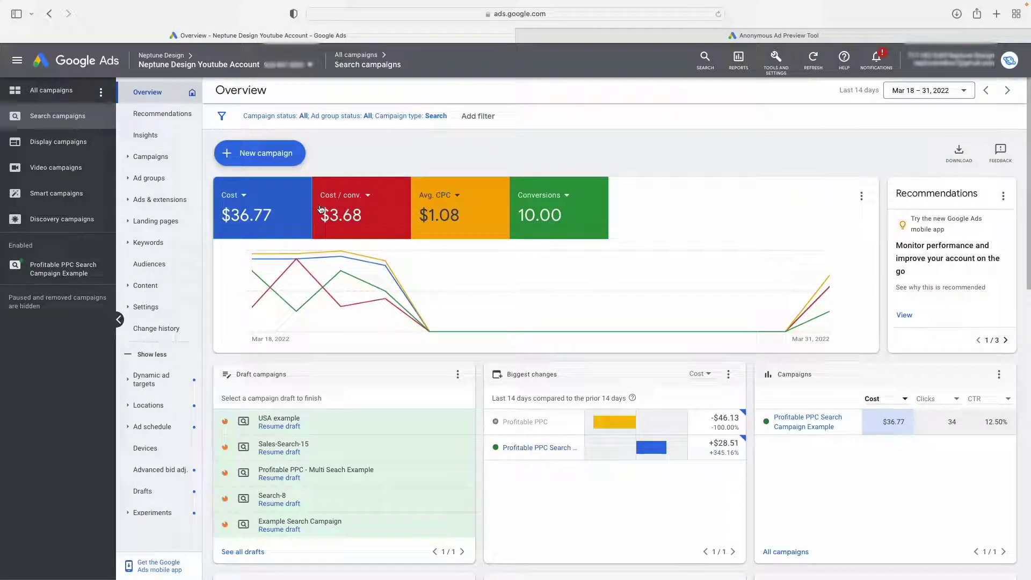
left_click(63, 268)
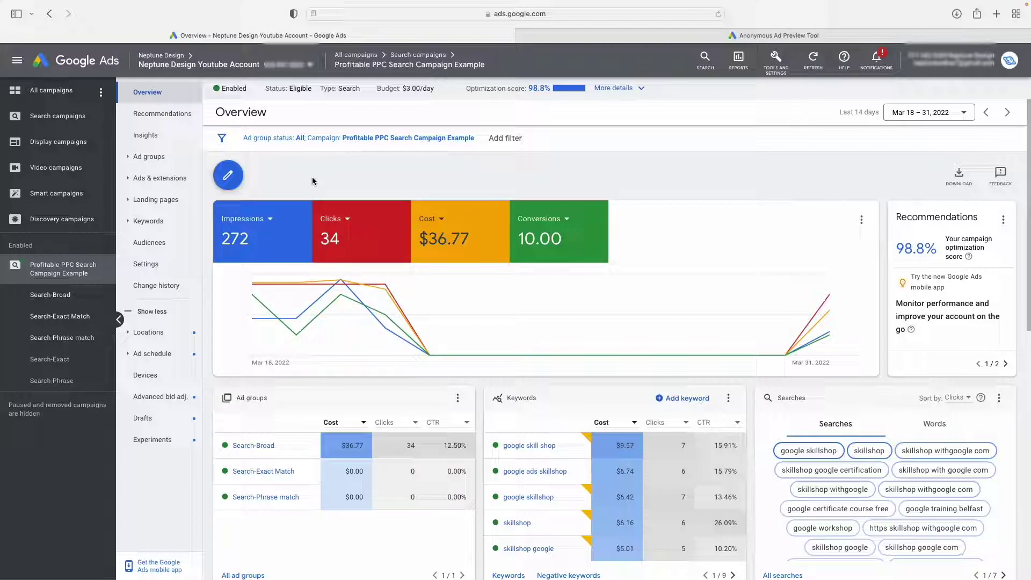
Step: Open the campaign's search keywords and review their match types, bids, clicks and costs
left_click(142, 223)
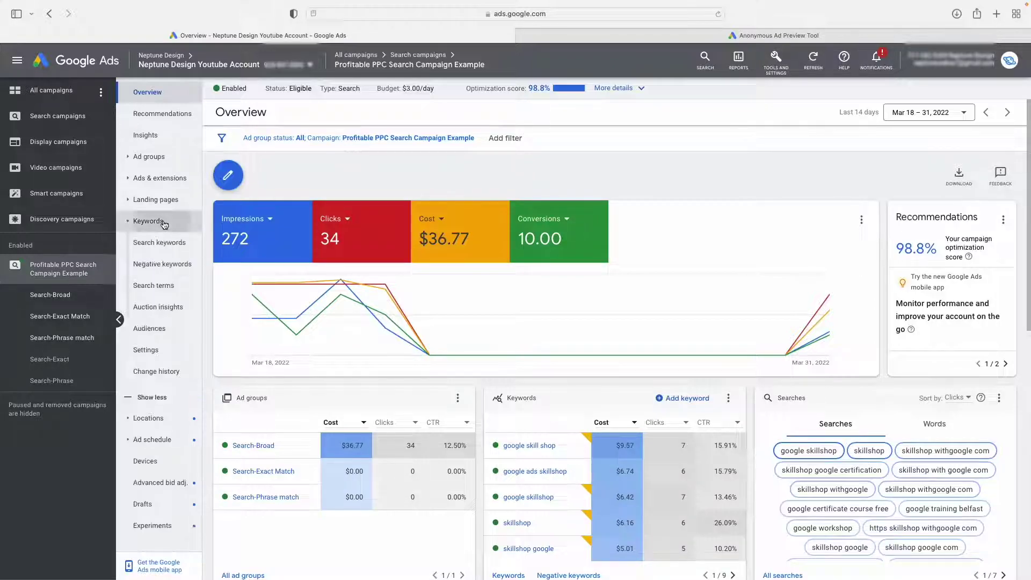
left_click(159, 242)
scroll(345, 427, "down", 2)
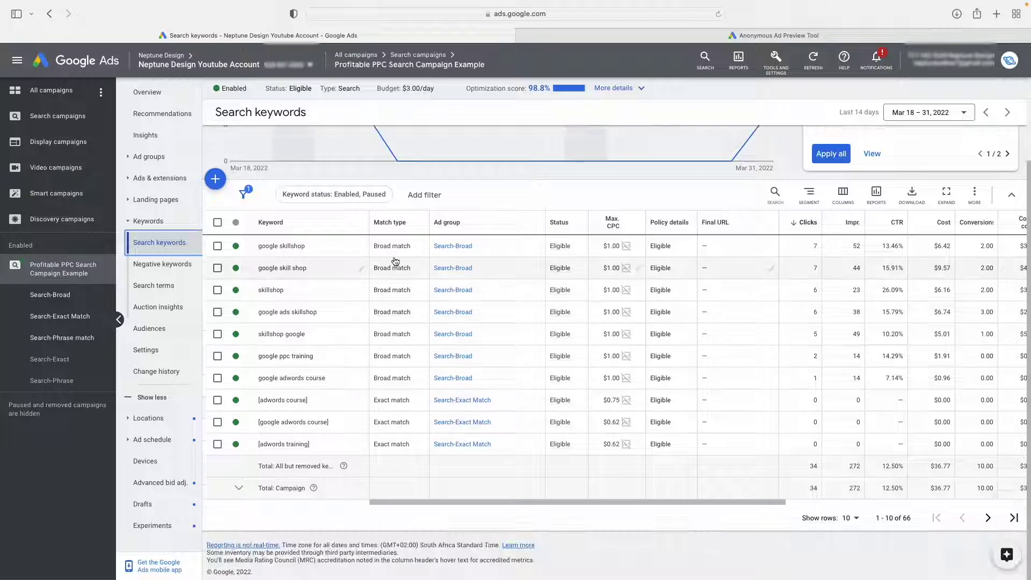
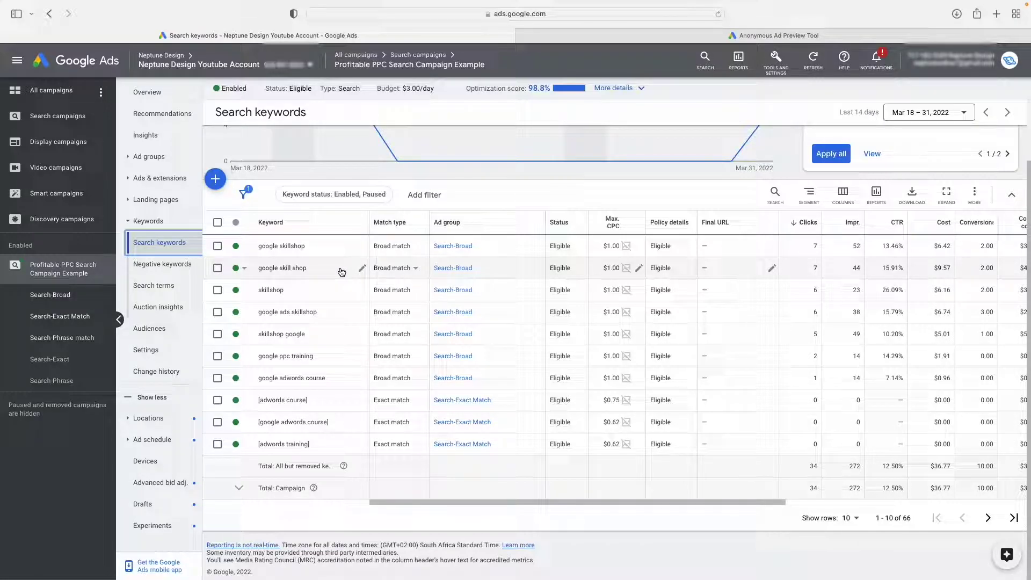
left_click(751, 35)
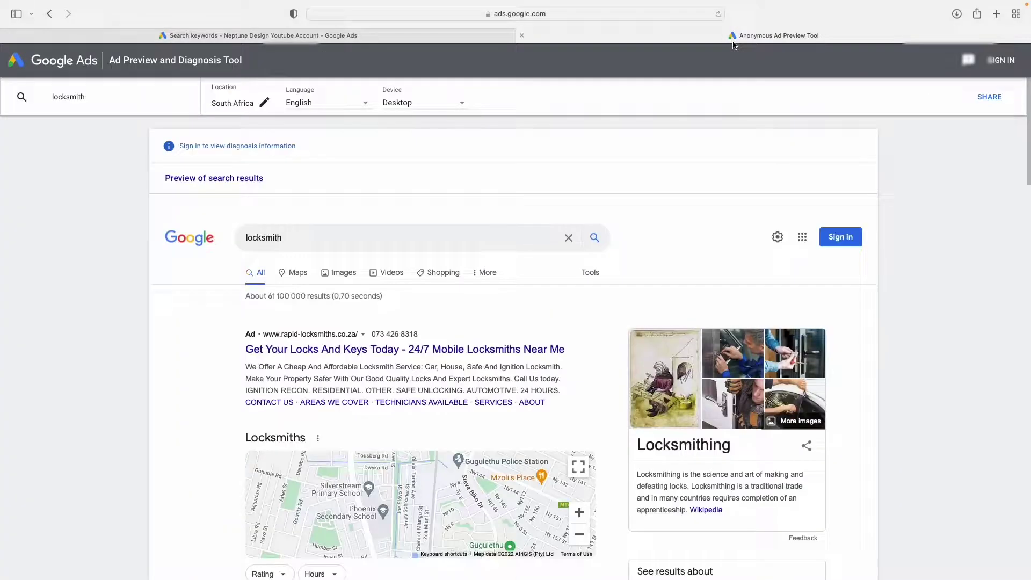
left_click(257, 35)
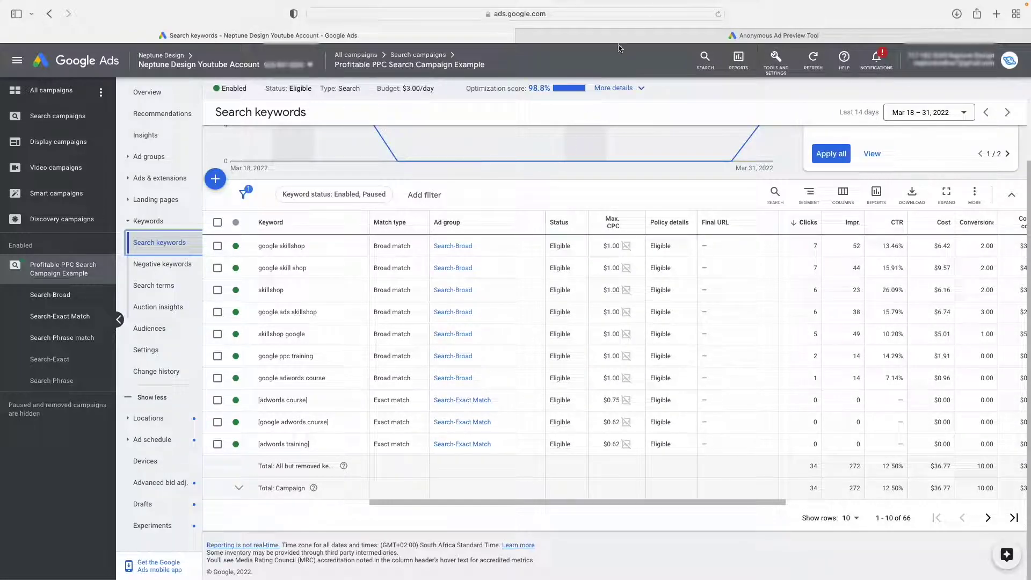
left_click(604, 36)
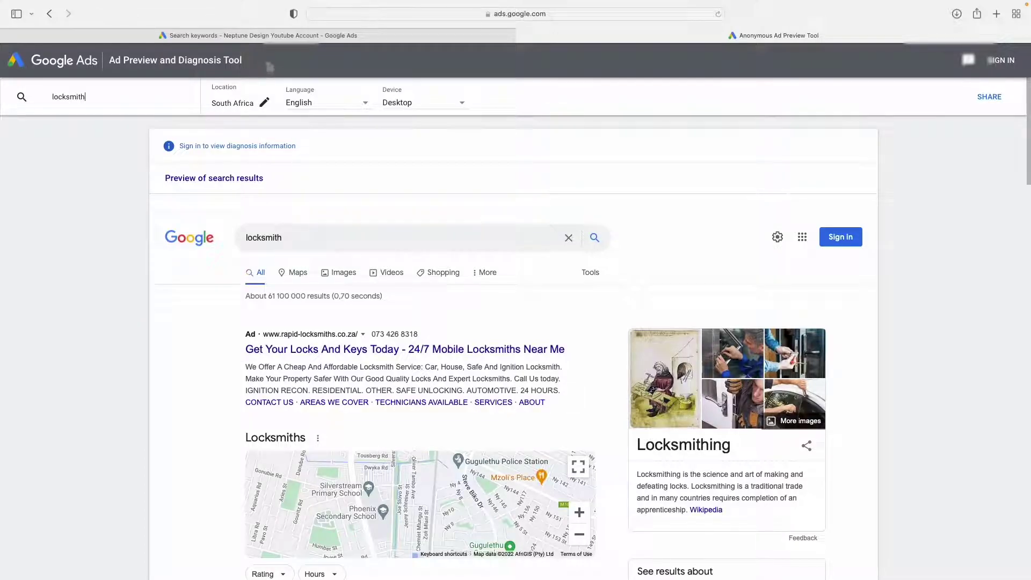
left_click(271, 35)
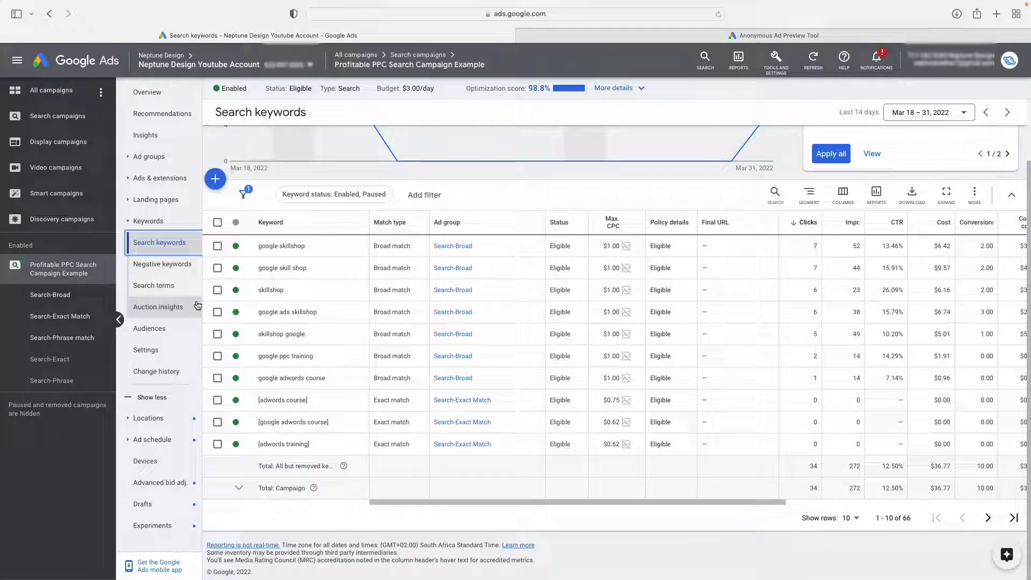
Step: Open the campaign's settings and bring up the bid strategy options in its Bidding section
left_click(158, 350)
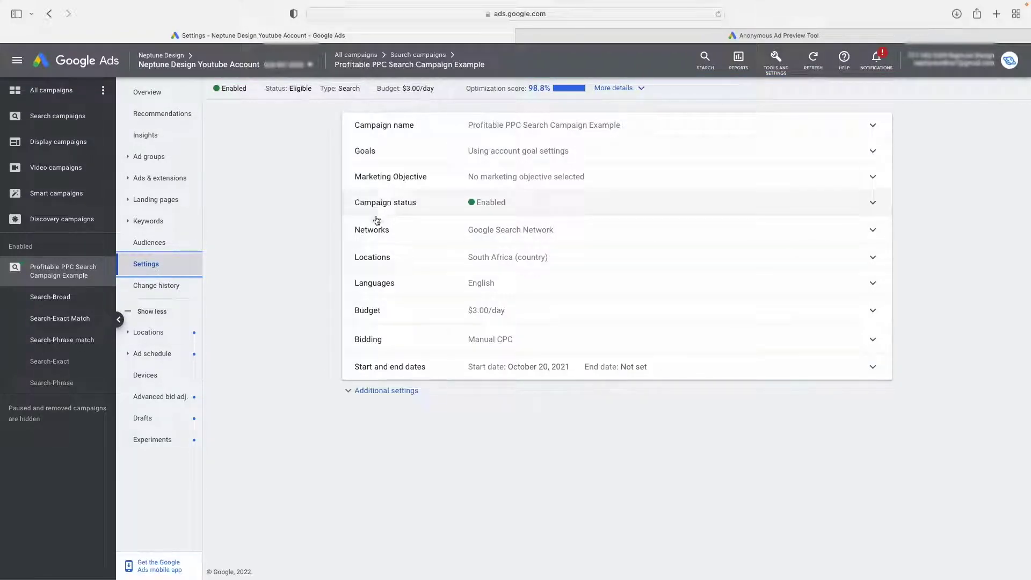
left_click(427, 340)
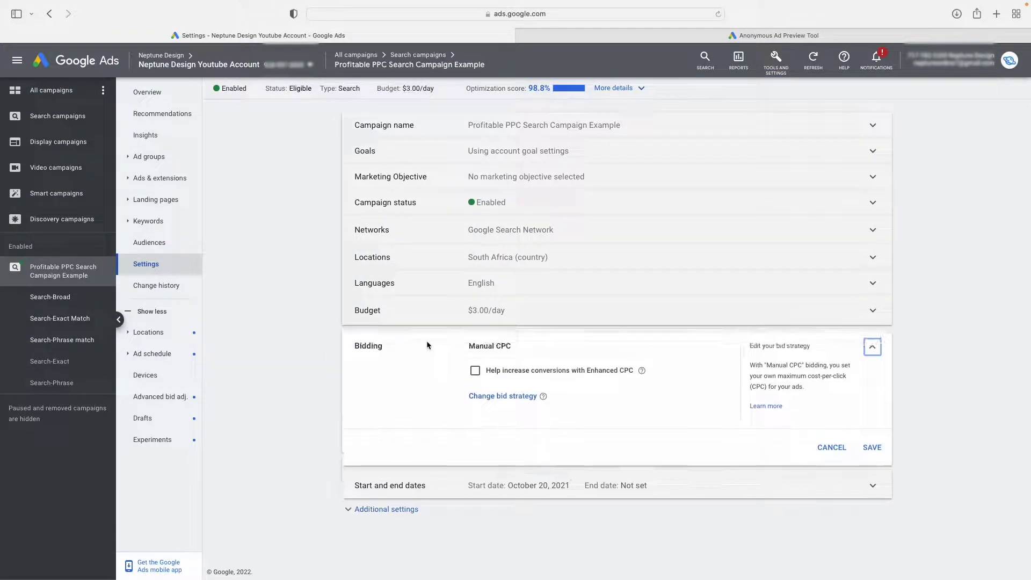
left_click(506, 397)
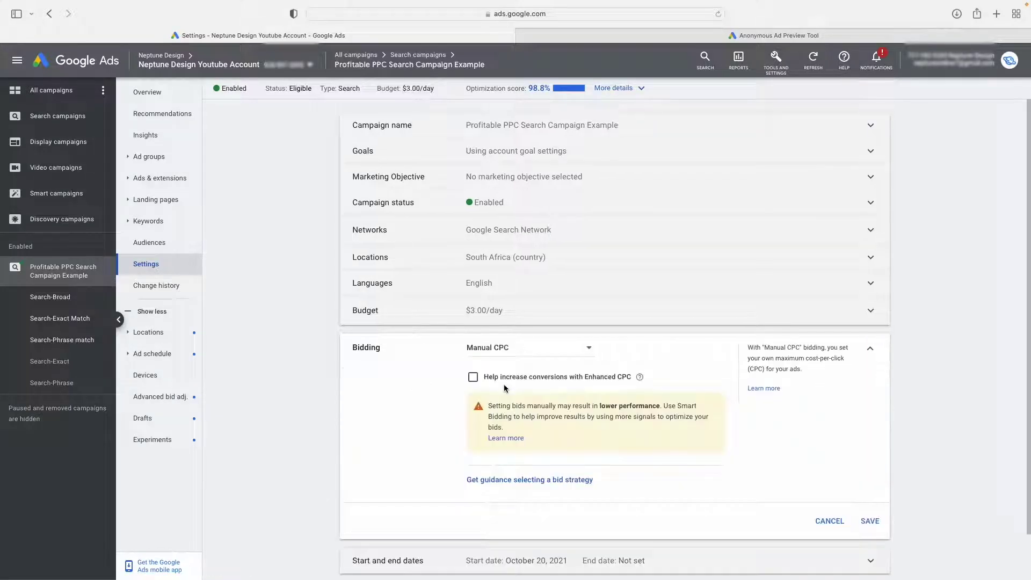
Step: Check the guidance on selecting a bid strategy, and choose Maximize conversions without a target cost per action
scroll(515, 424, "down", 2)
left_click(531, 433)
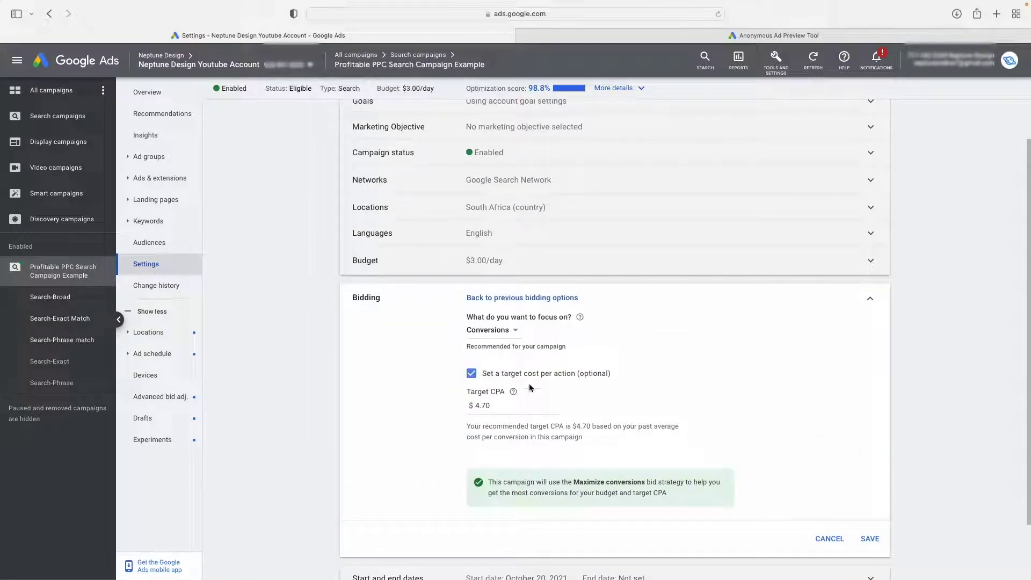
left_click(528, 297)
left_click(546, 337)
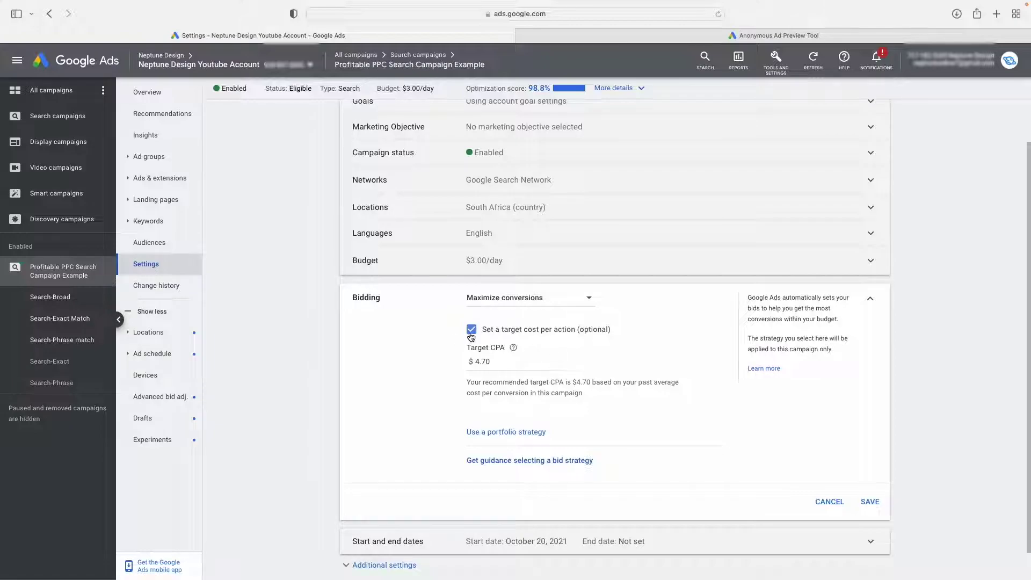
left_click(533, 343)
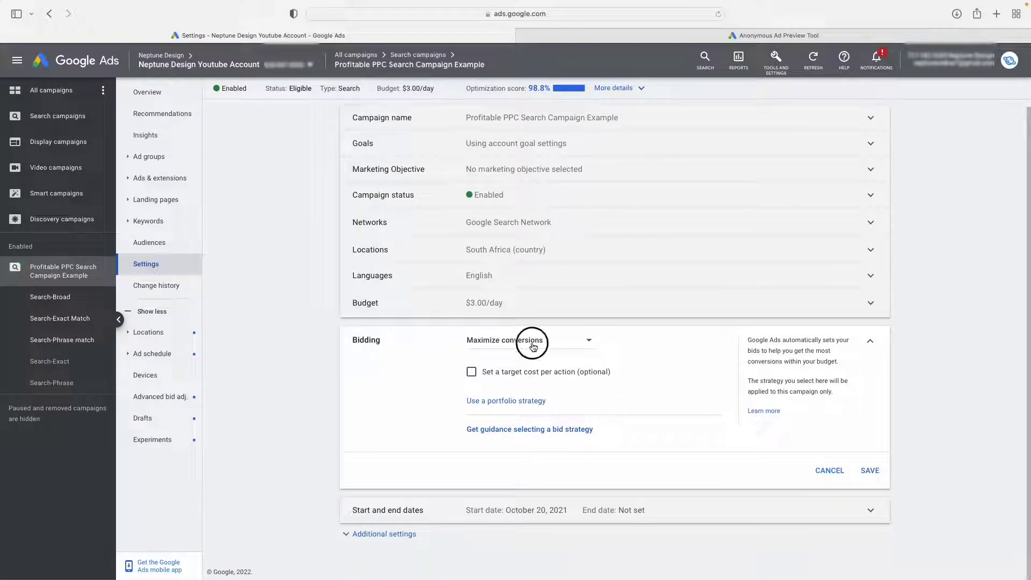
left_click(417, 369)
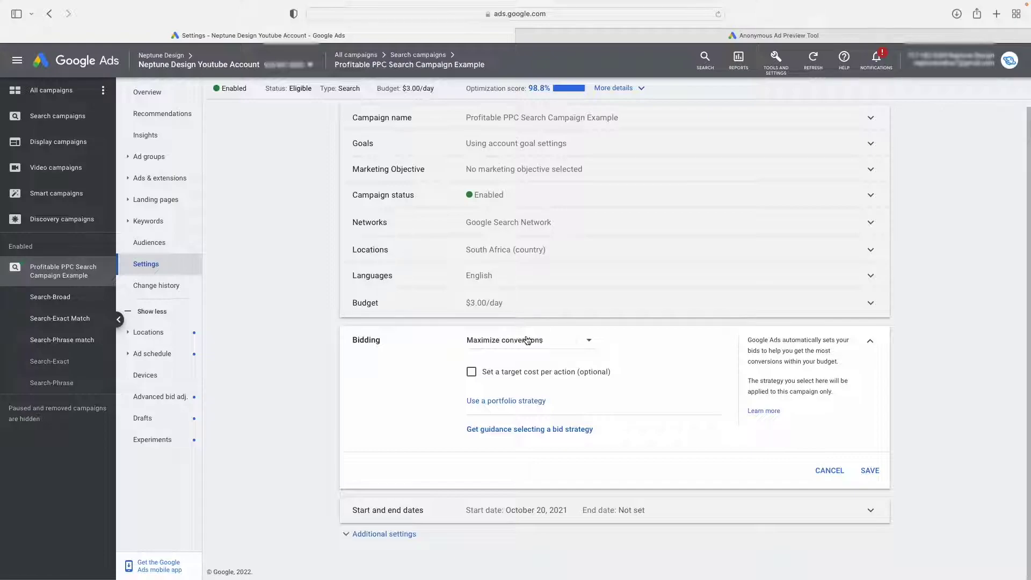
Step: Change the campaign's bid strategy to Maximize clicks without a bid limit, and bring up the strategy options again
left_click(528, 340)
left_click(446, 302)
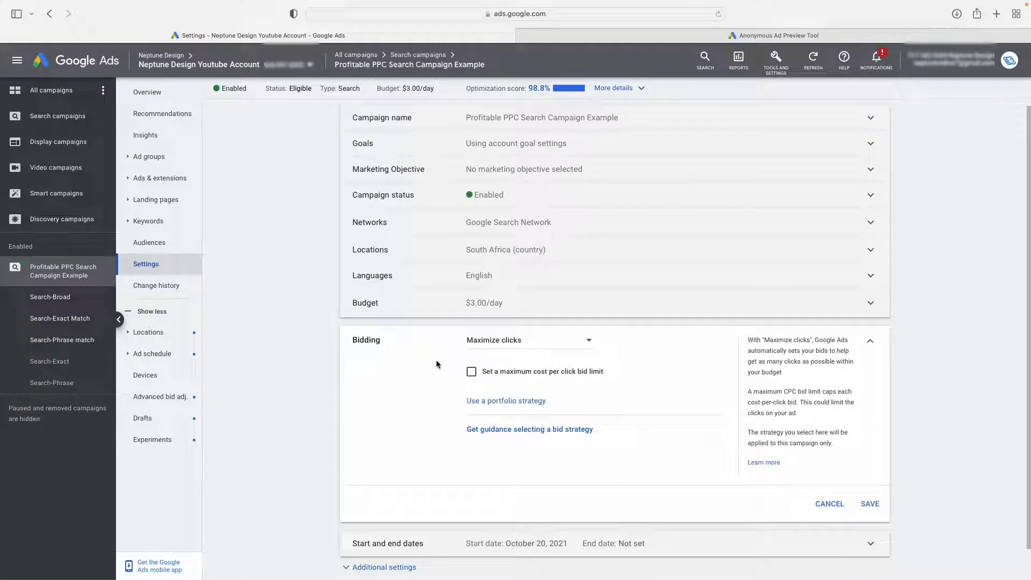
left_click(478, 348)
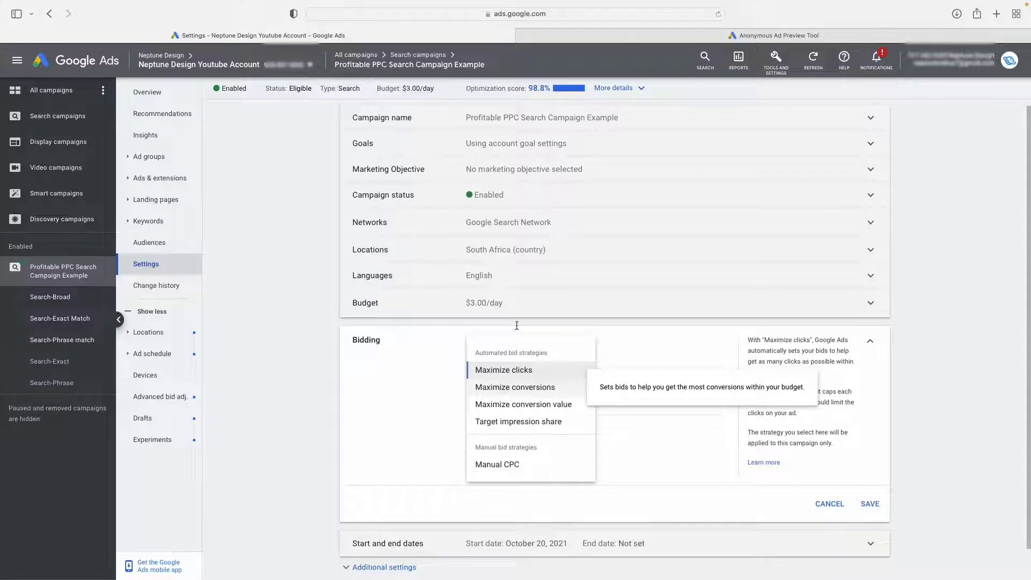
Step: Check the locksmith search preview in the Anonymous Ad Preview Tool, then return to the campaign's bidding settings and close the strategy options
left_click(662, 35)
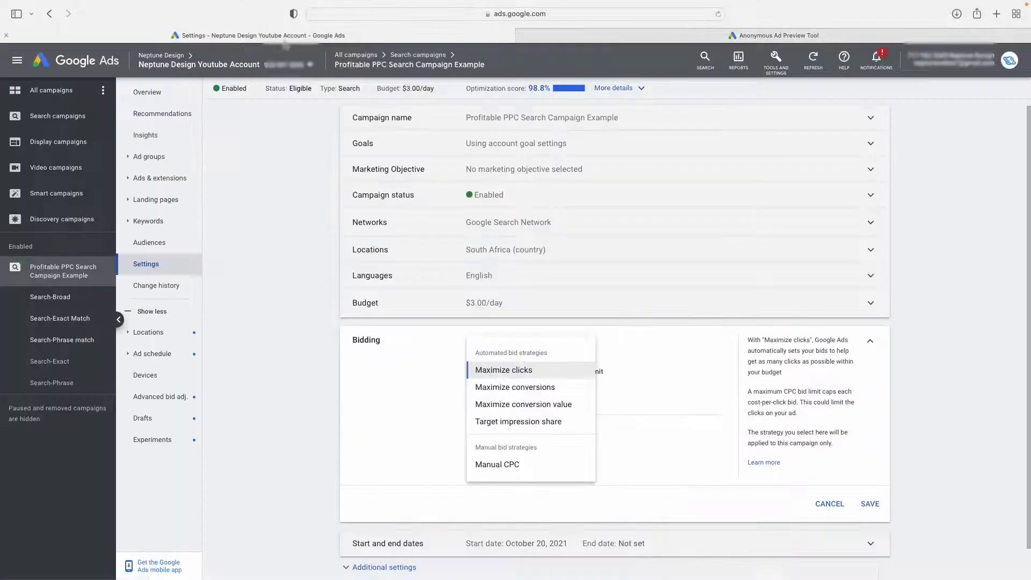
left_click(285, 37)
left_click(760, 36)
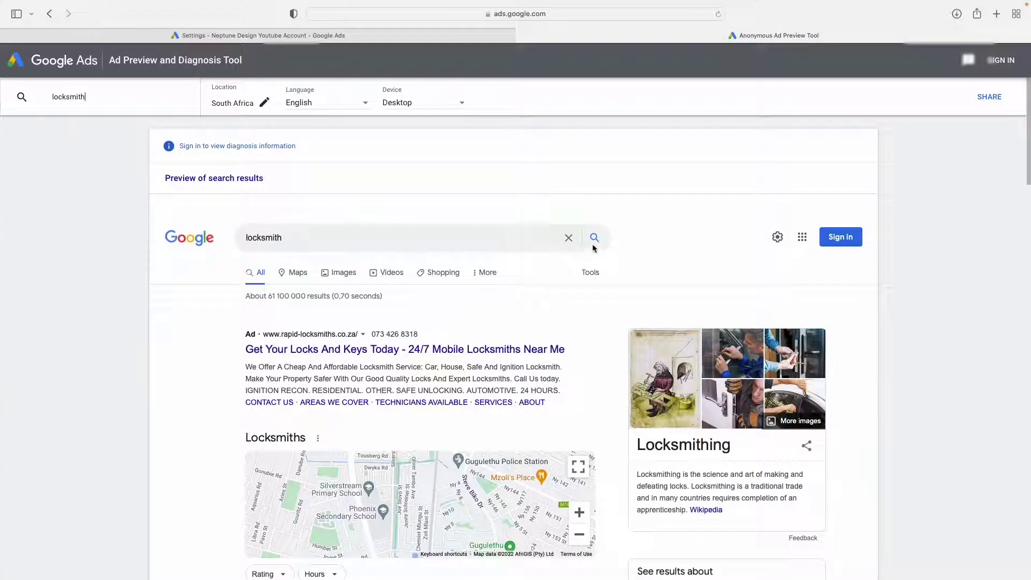
left_click(209, 34)
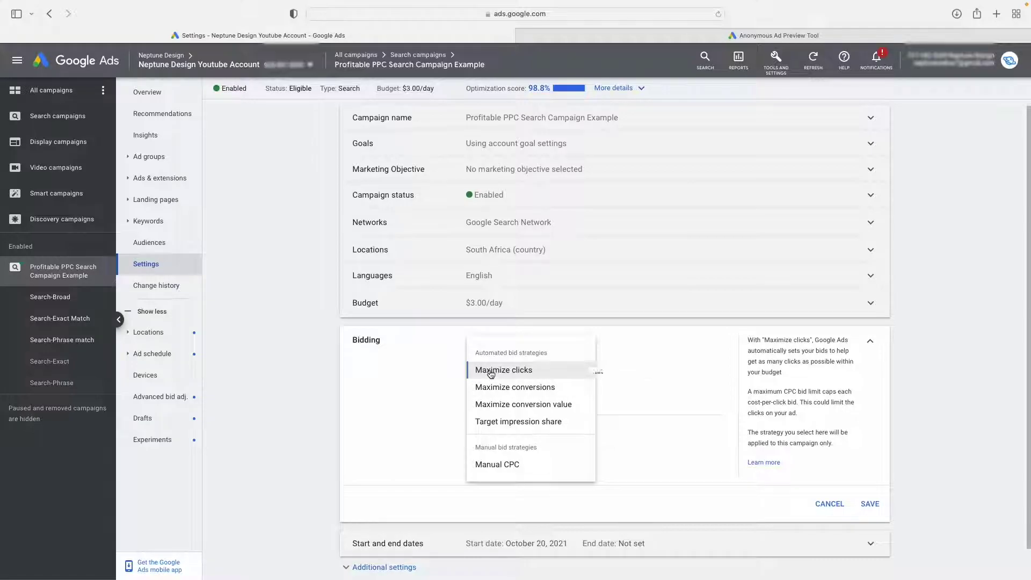
left_click(314, 330)
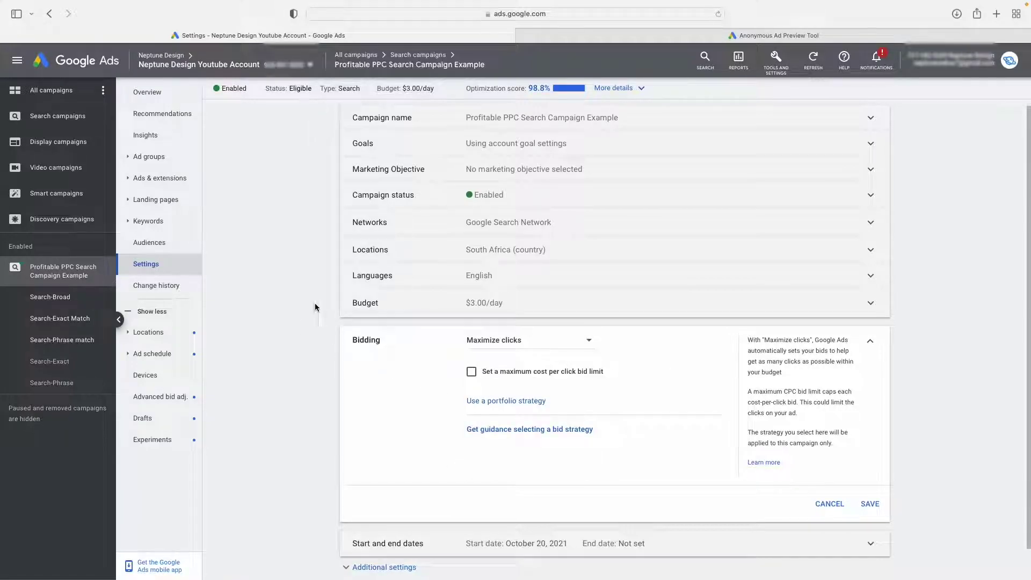
Step: Leave the campaign settings for its overview, discarding the unsaved bidding change
left_click(147, 92)
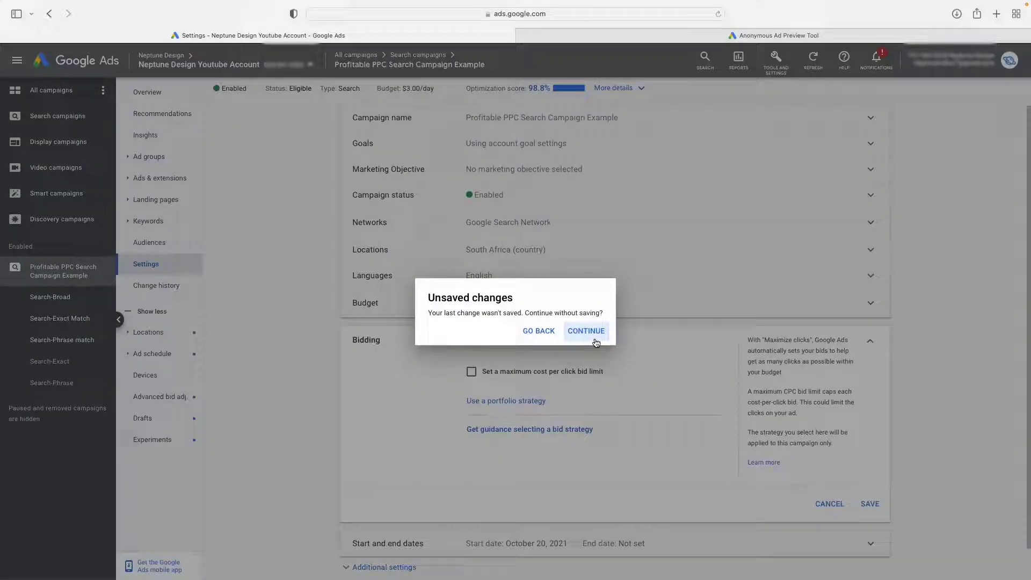
left_click(528, 331)
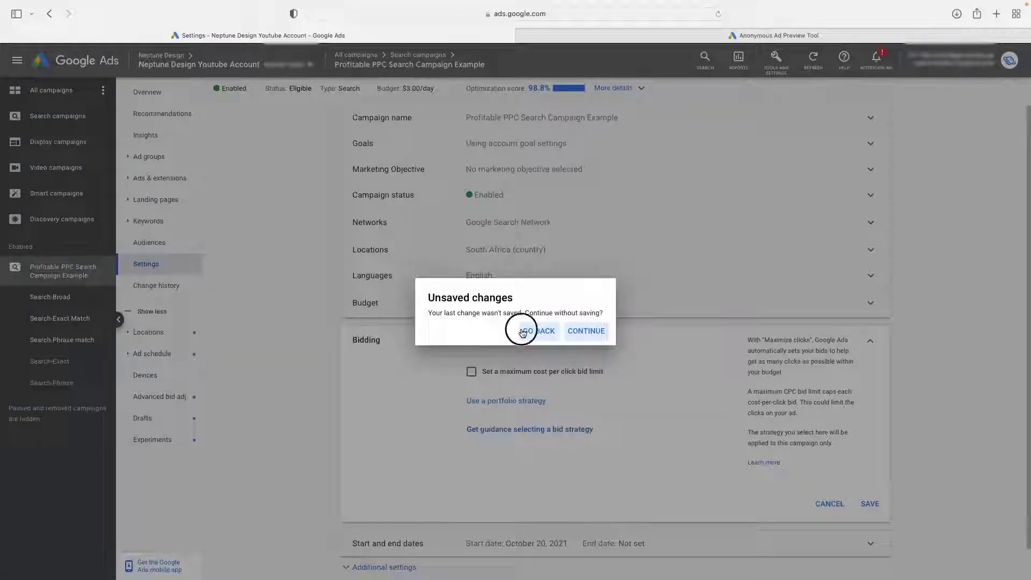
left_click(147, 92)
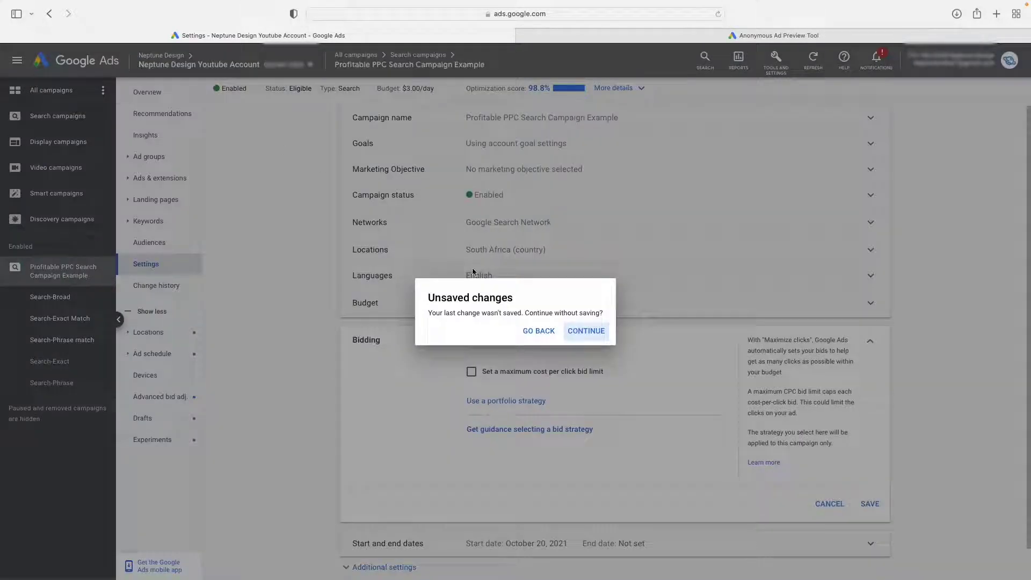
left_click(579, 331)
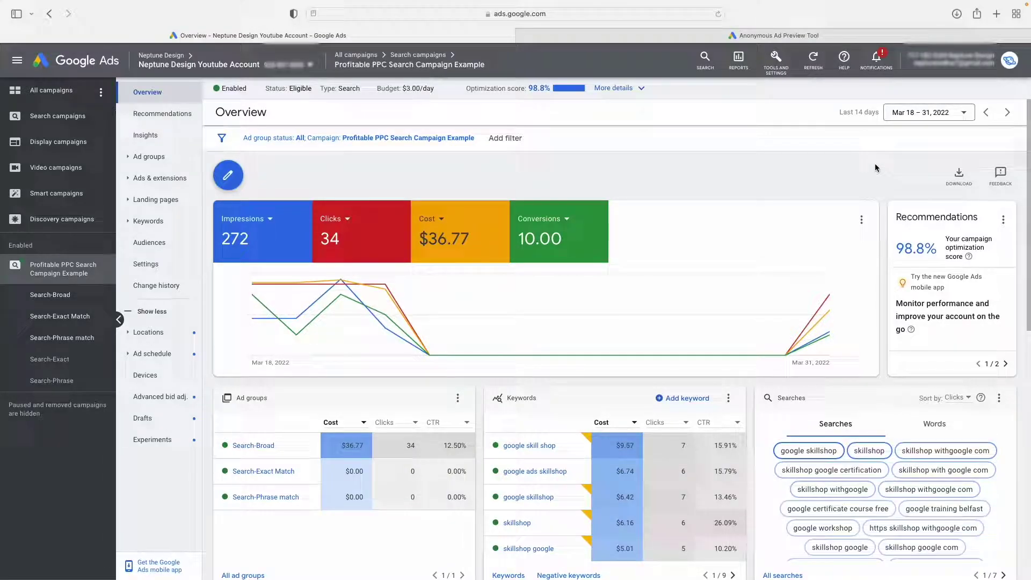
Step: Compare the campaign overview's performance for today, the last 7 days and the last 14 days
left_click(928, 112)
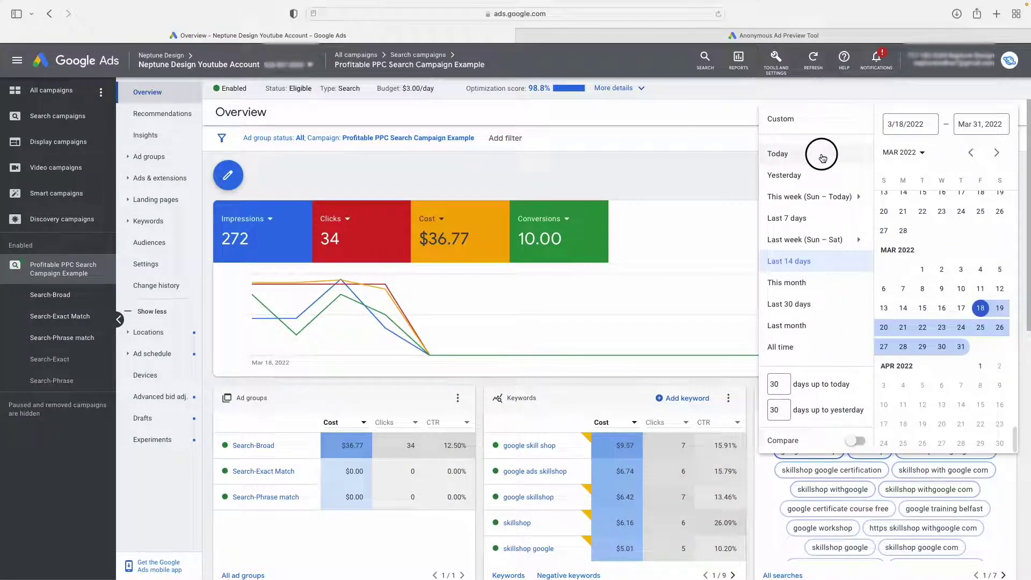
left_click(824, 152)
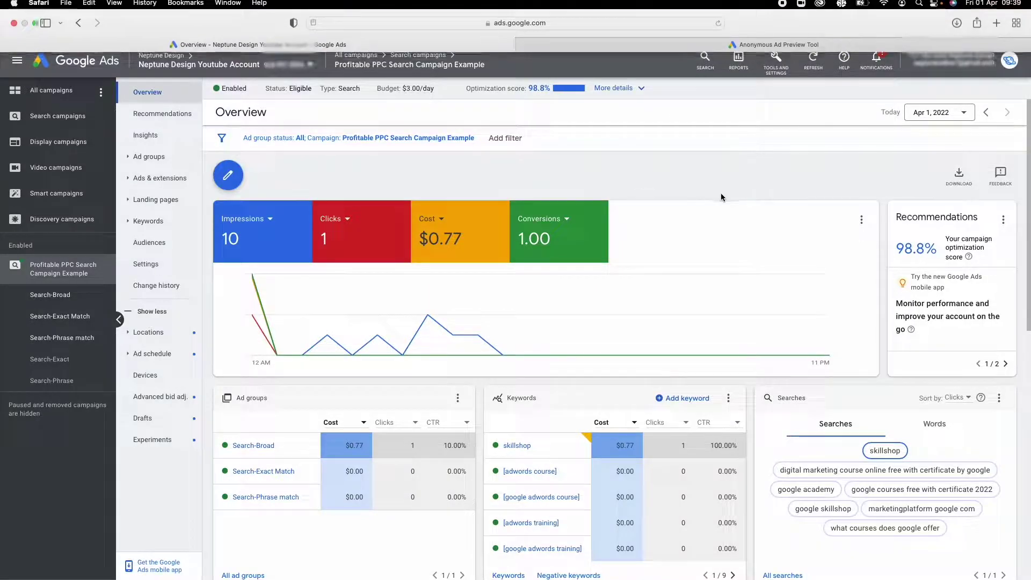
left_click(931, 112)
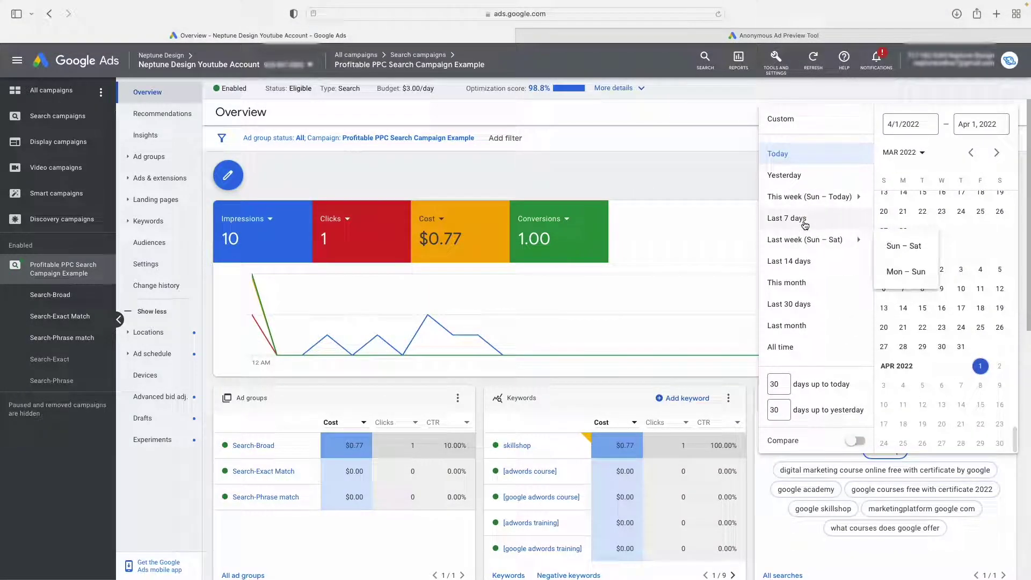
left_click(805, 225)
left_click(920, 112)
left_click(816, 257)
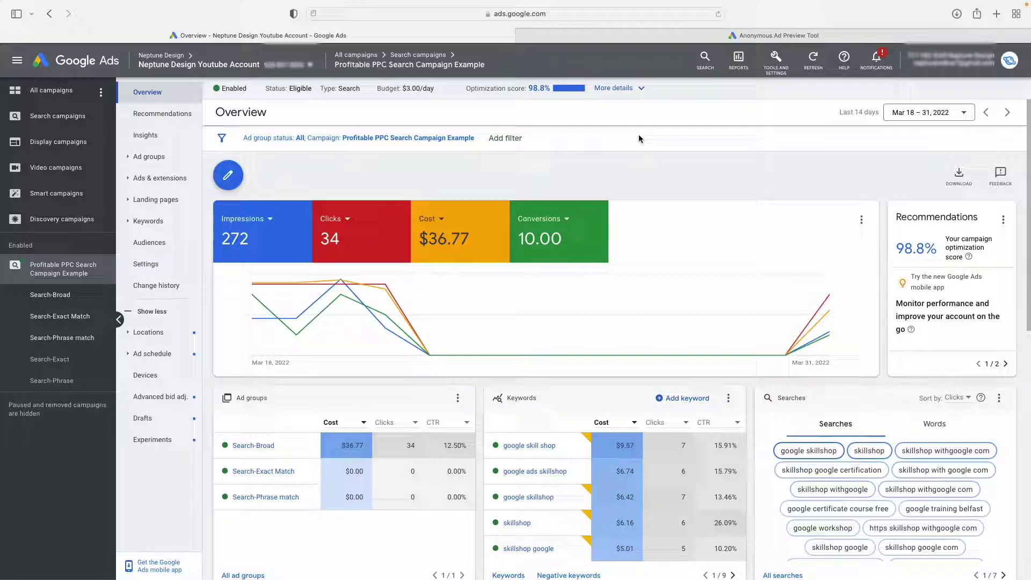
Step: Review the campaign's search keywords and check the planning tools available in the account
left_click(157, 227)
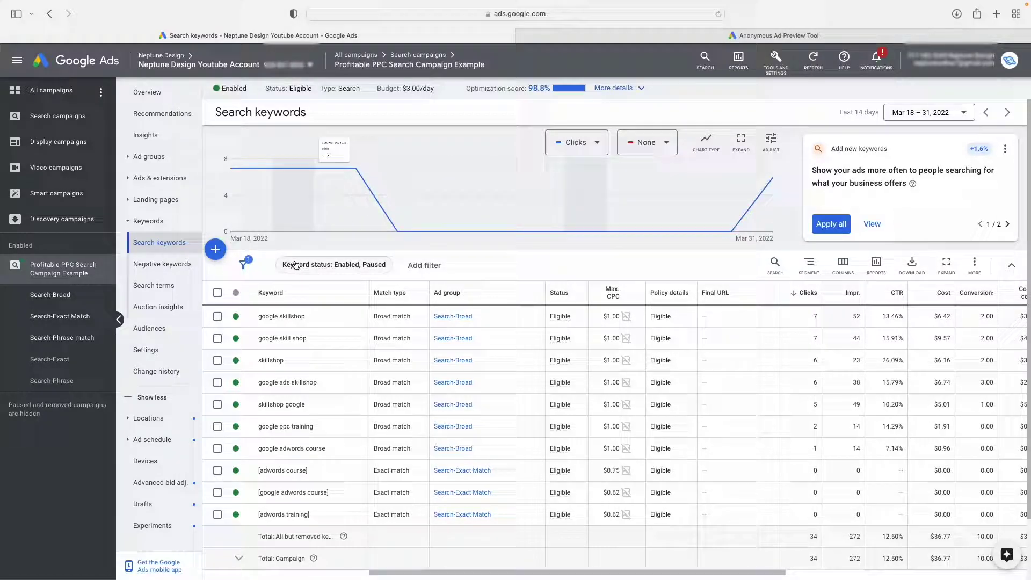
mouse_move(463, 186)
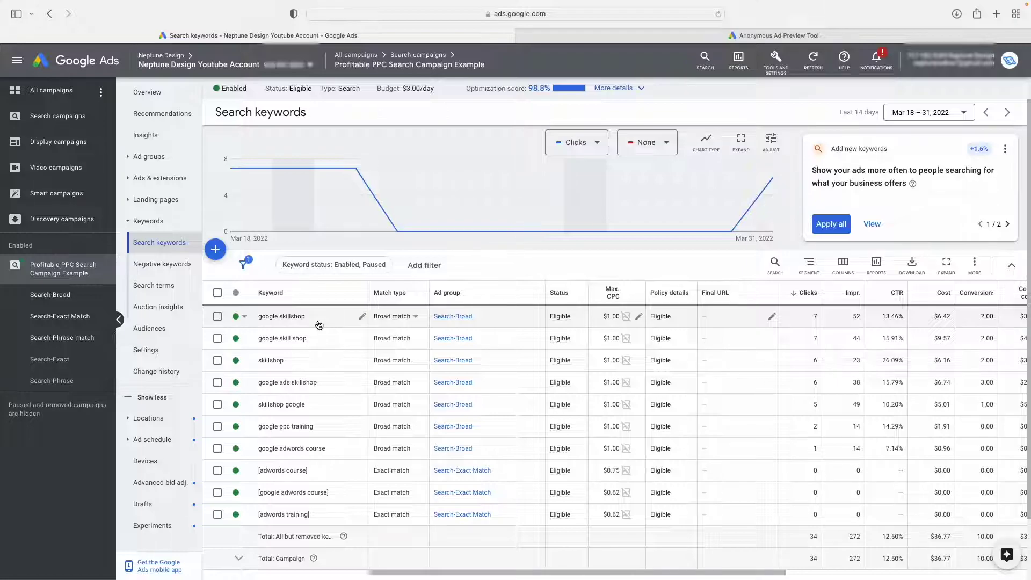
left_click(776, 54)
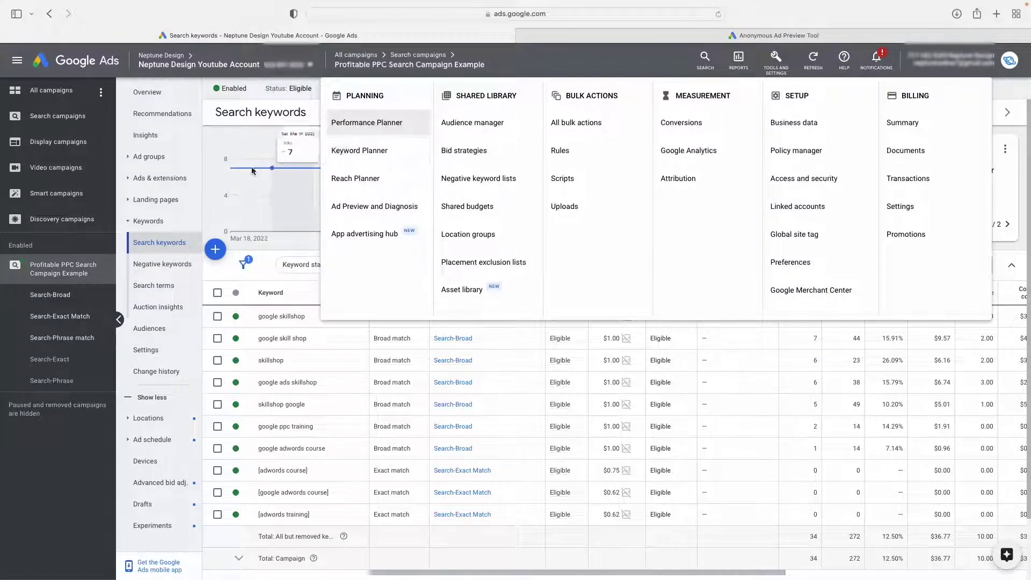
left_click(266, 140)
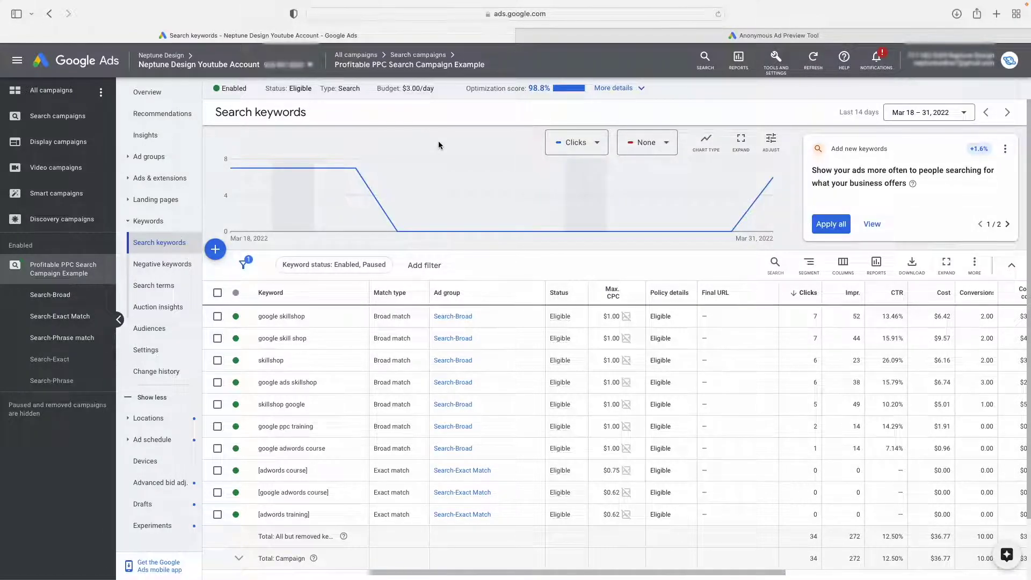
mouse_move(460, 162)
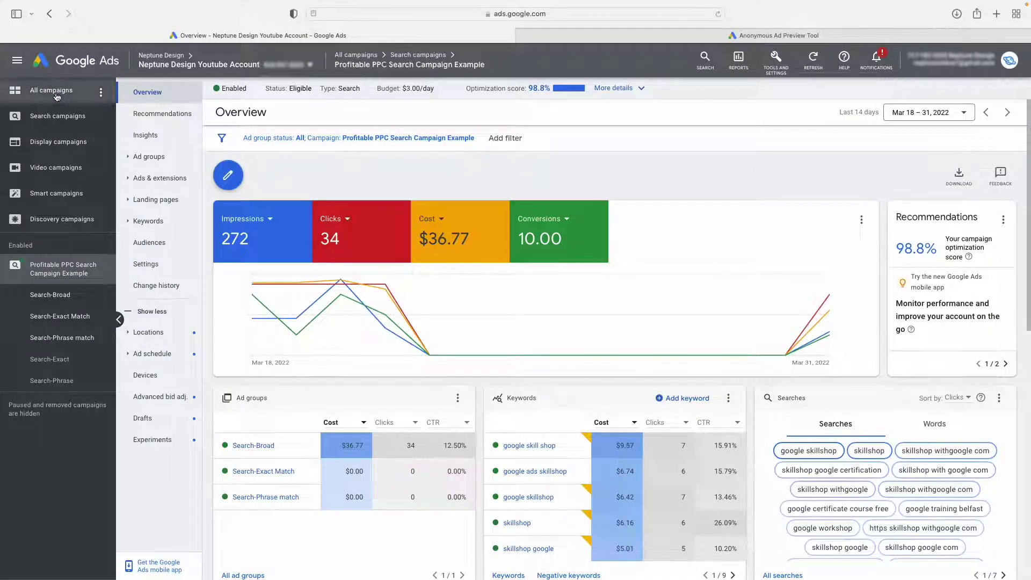
Step: Open the Display campaigns overview and change its CTR metric to Impressions
left_click(46, 146)
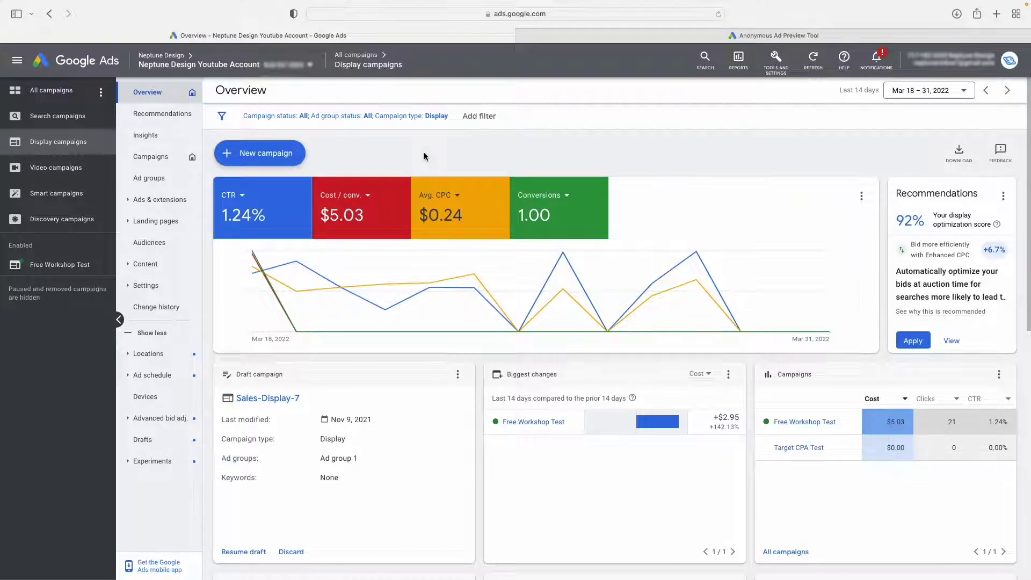
left_click(243, 195)
left_click(258, 214)
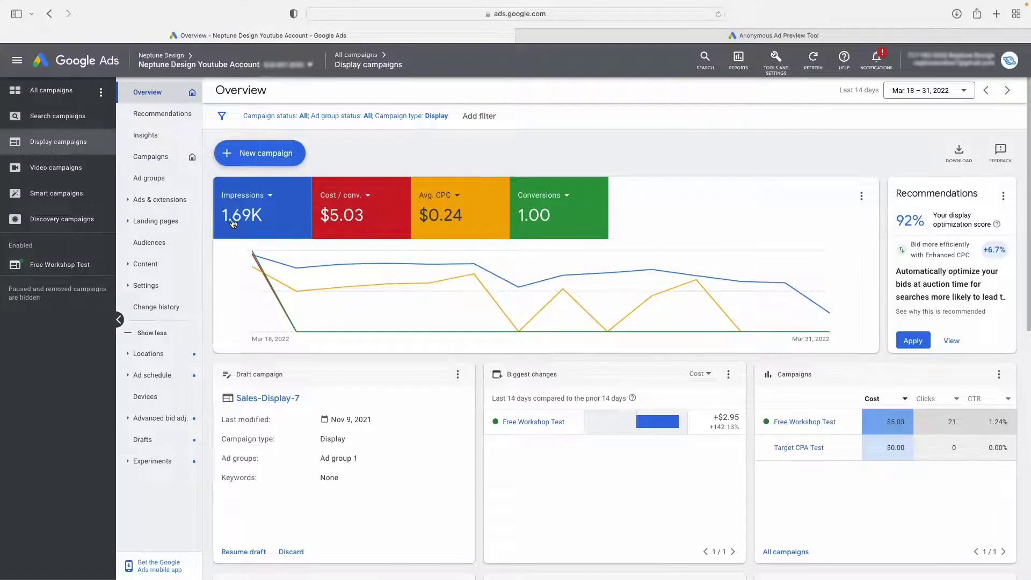
mouse_move(243, 268)
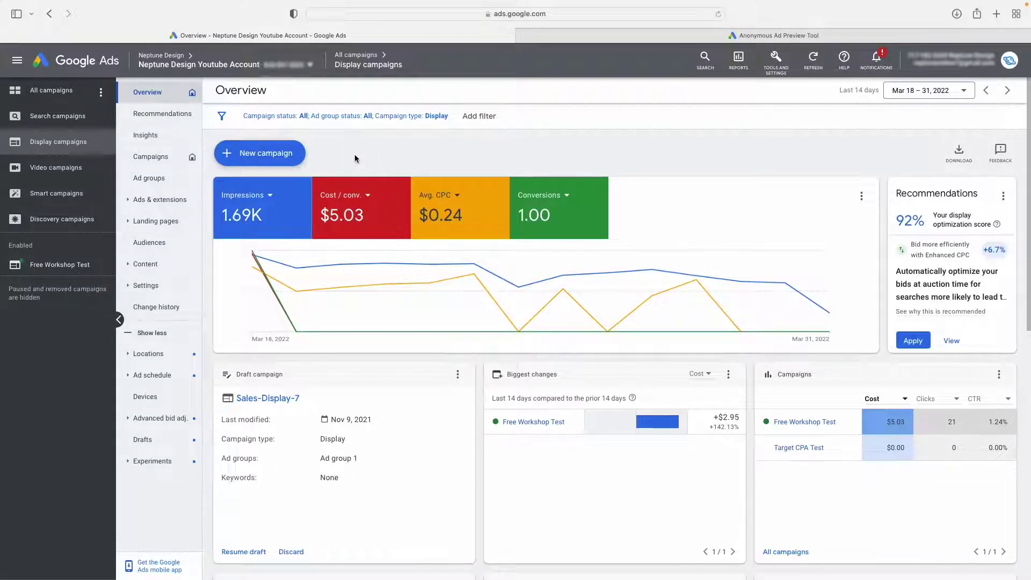
Step: Open the Where ads showed report of the Free Workshop Test campaign and set its date range to All time
left_click(67, 267)
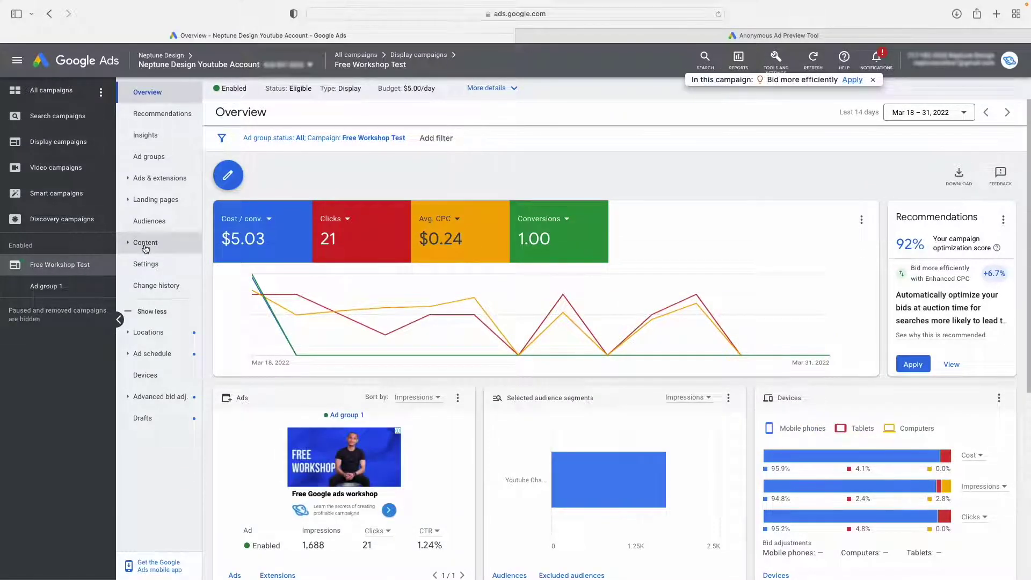
left_click(128, 243)
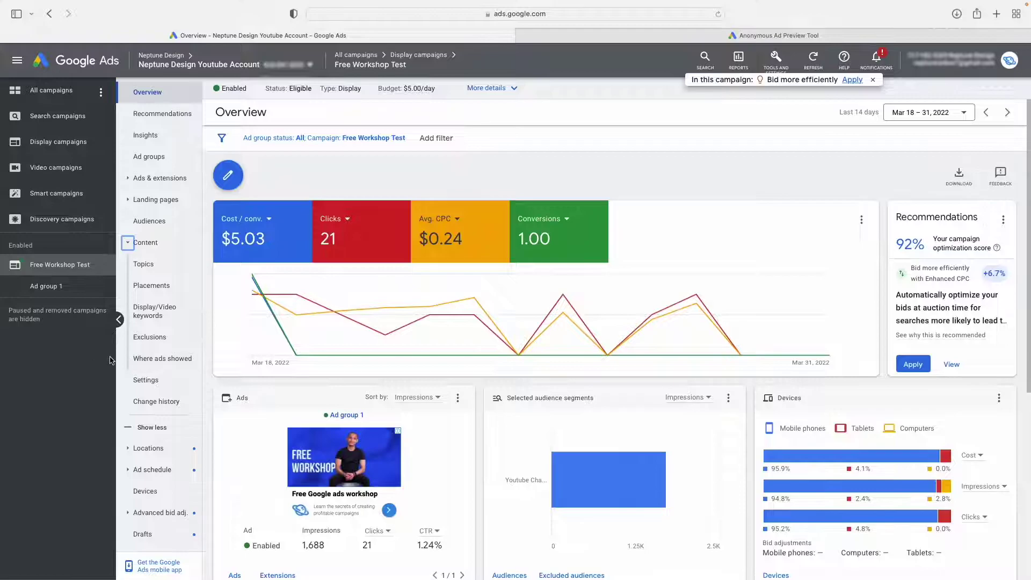
left_click(149, 359)
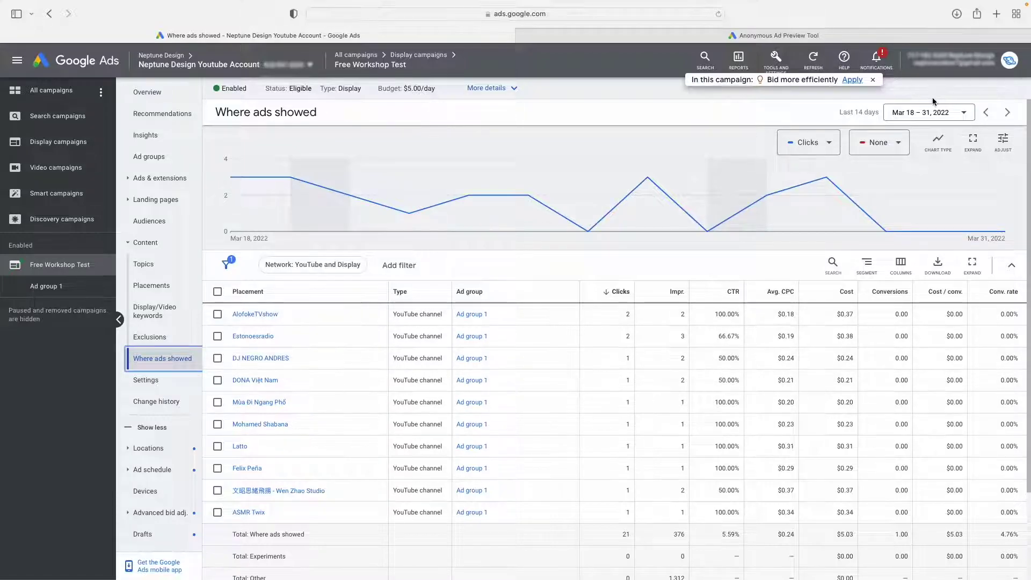
left_click(922, 112)
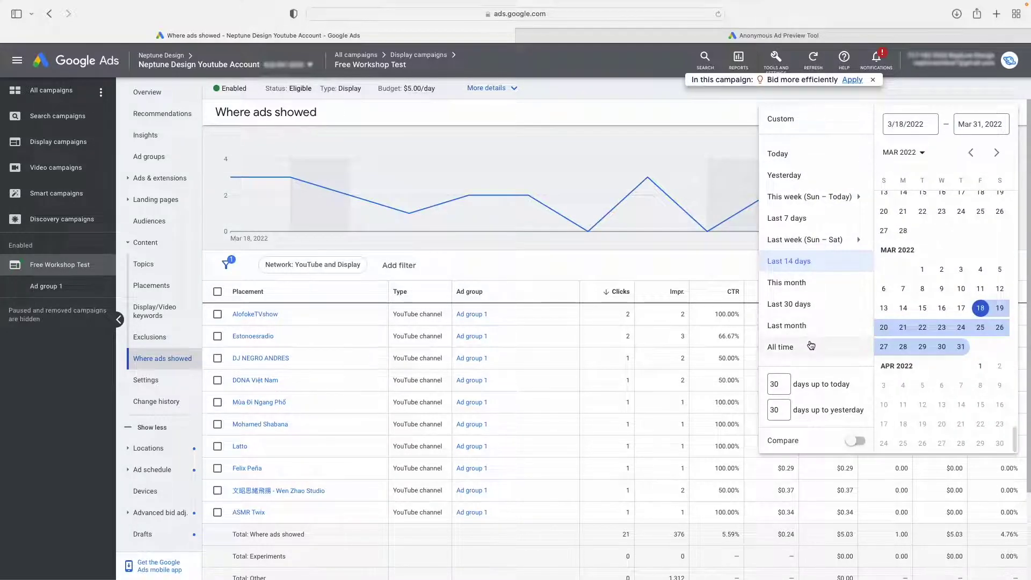
left_click(811, 346)
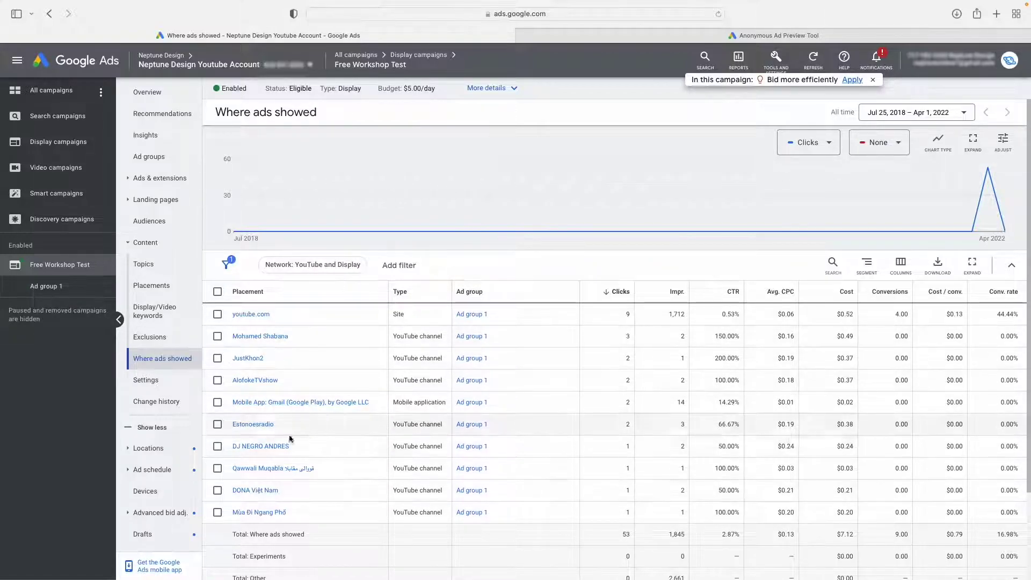
Step: Look through the first three pages of ad placements with their clicks, costs and conversions, and return to the first page
scroll(408, 419, "down", 1)
scroll(408, 419, "down", 1)
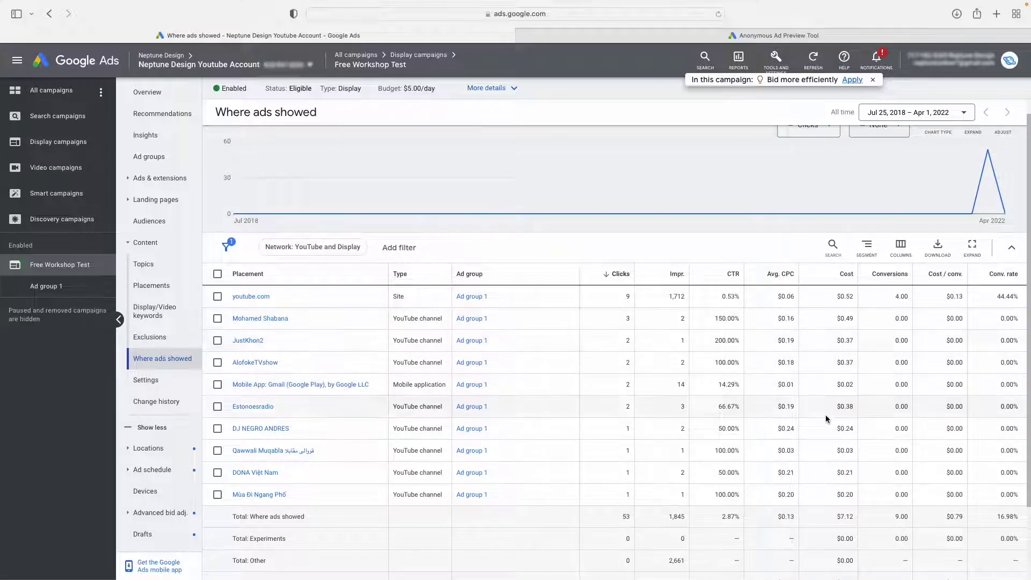
scroll(830, 424, "down", 3)
left_click(987, 517)
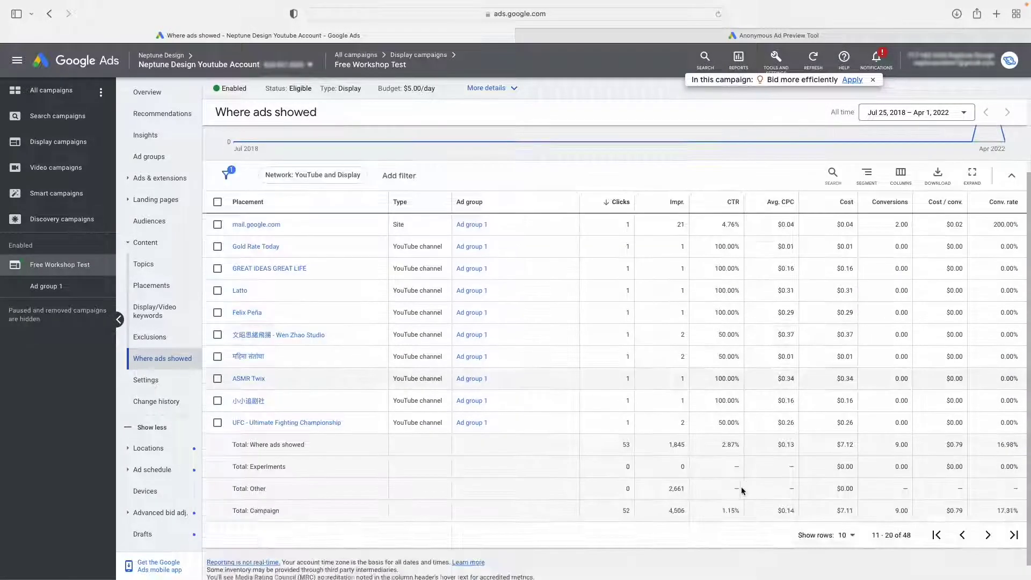
left_click(987, 535)
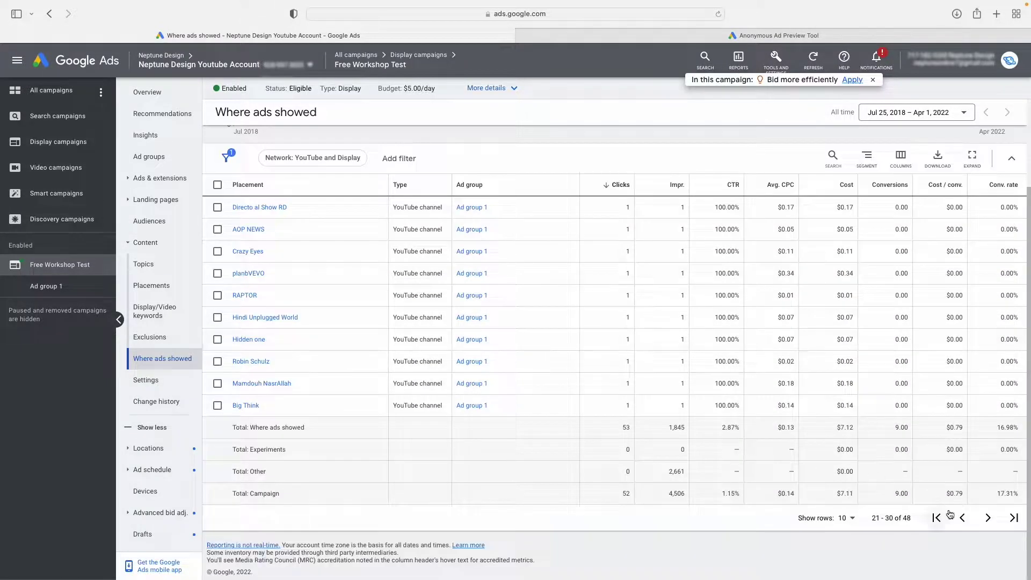
left_click(953, 521)
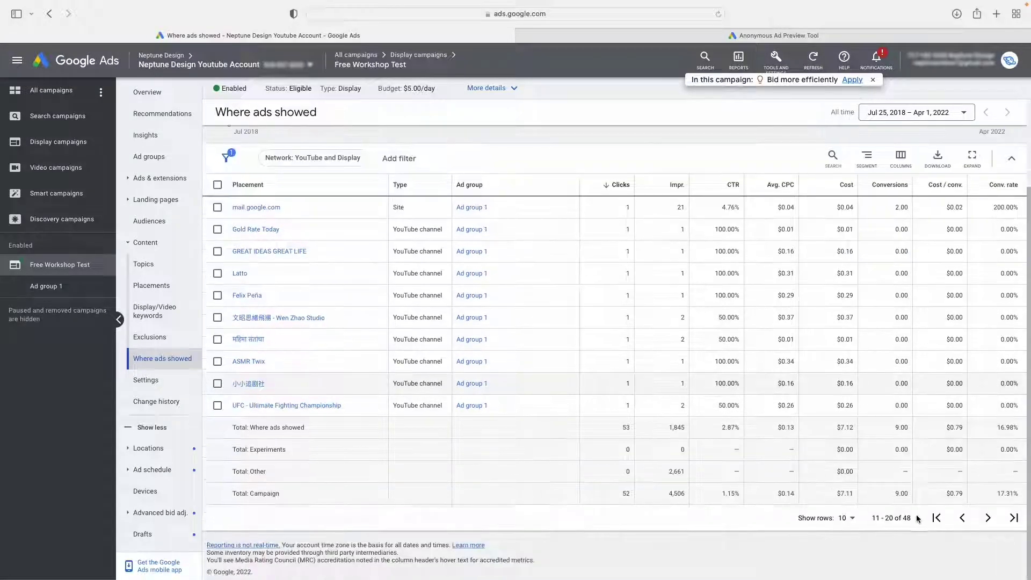
left_click(961, 516)
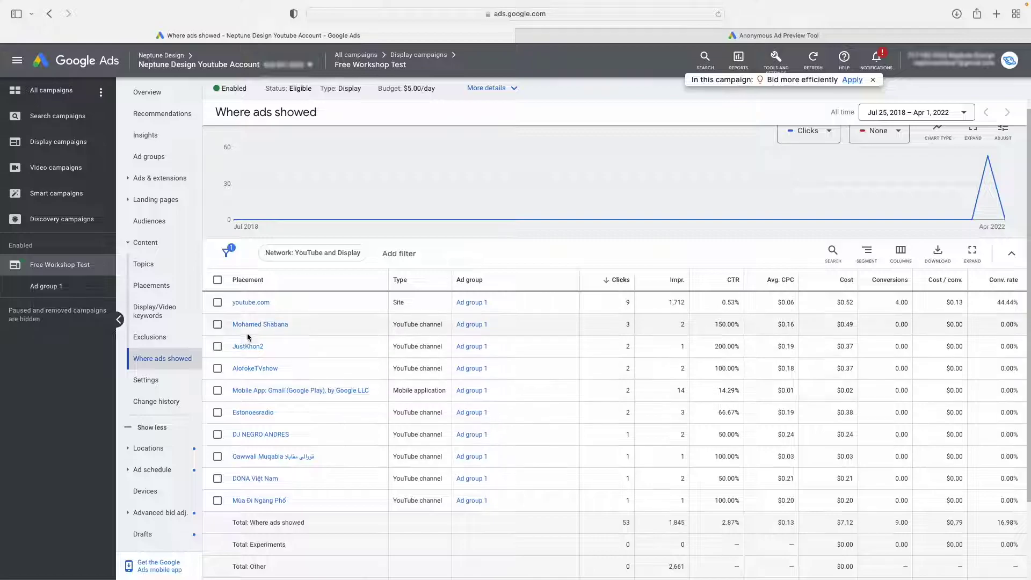
Step: Select only the Estonoesradio placement and bring up the options for excluding it from the ad group or campaign
left_click(217, 347)
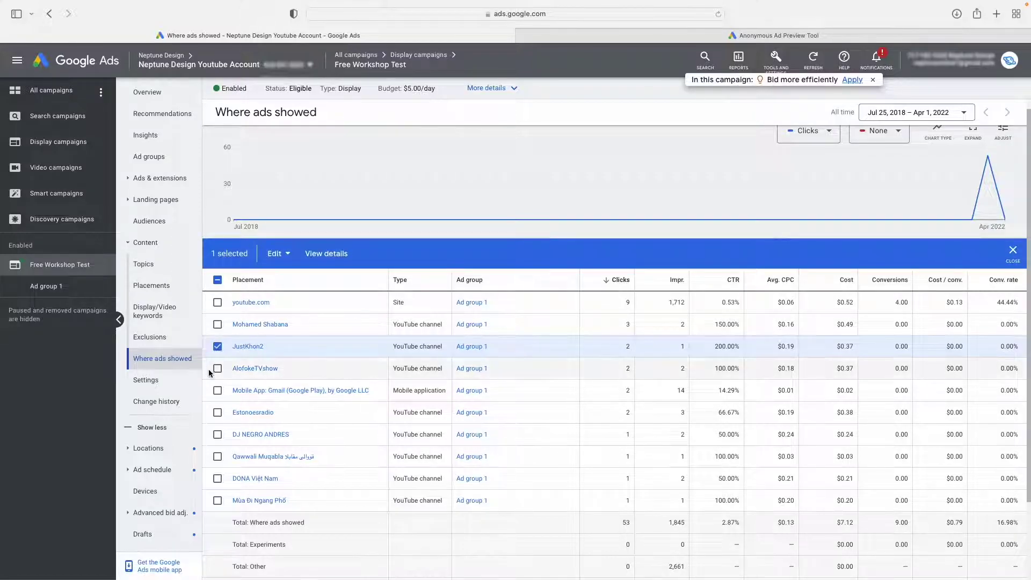
left_click(217, 346)
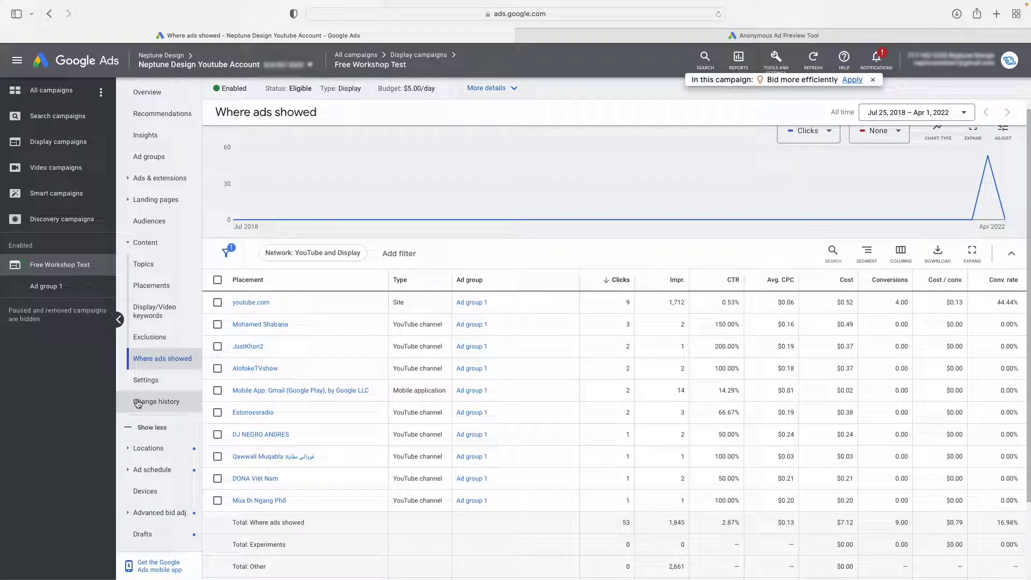
left_click(217, 413)
left_click(288, 257)
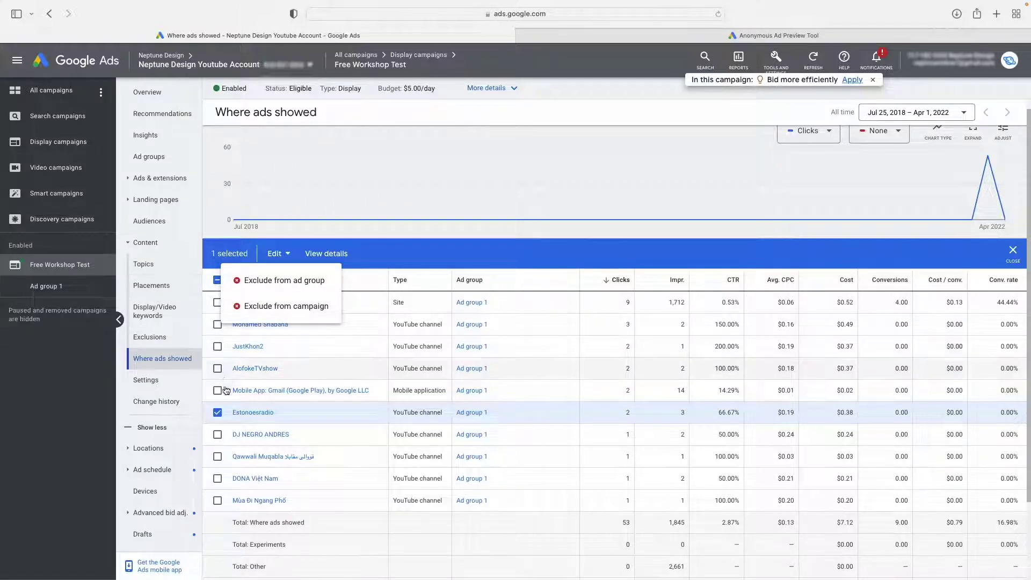
Step: Deselect the Estonoesradio placement without excluding it and review the placement list down to the campaign total
left_click(217, 412)
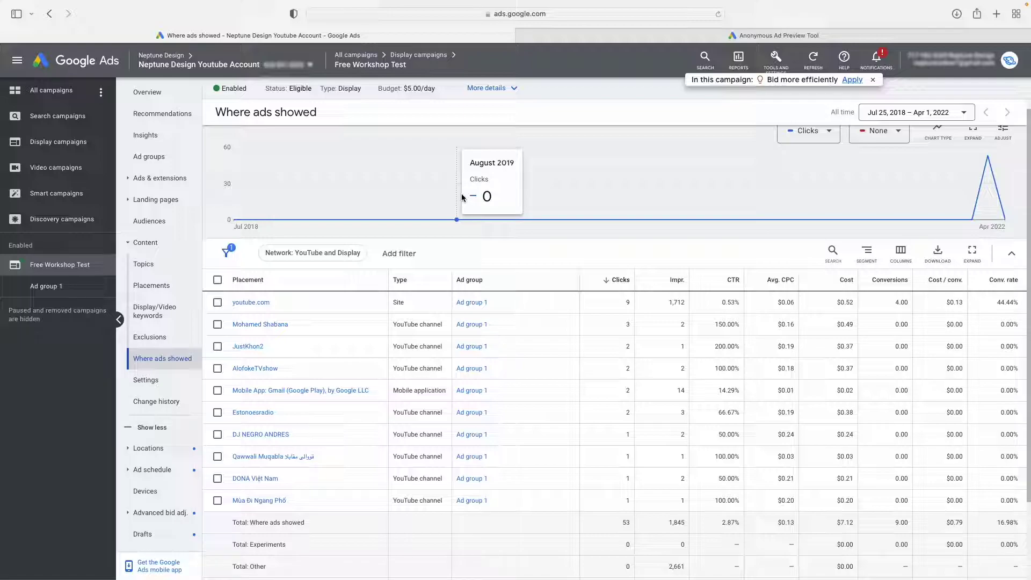
scroll(483, 226, "down", 1)
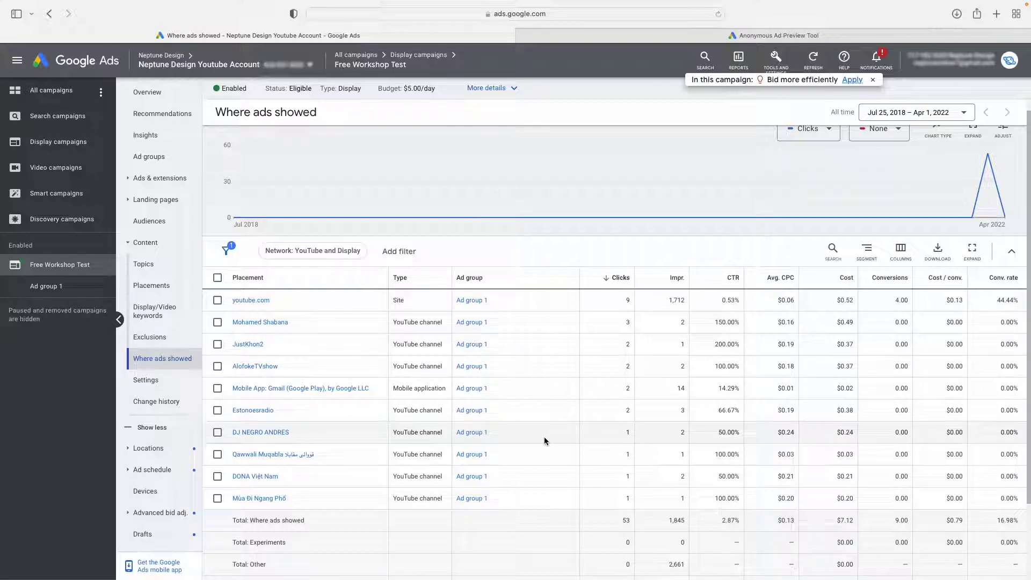
scroll(543, 436, "down", 2)
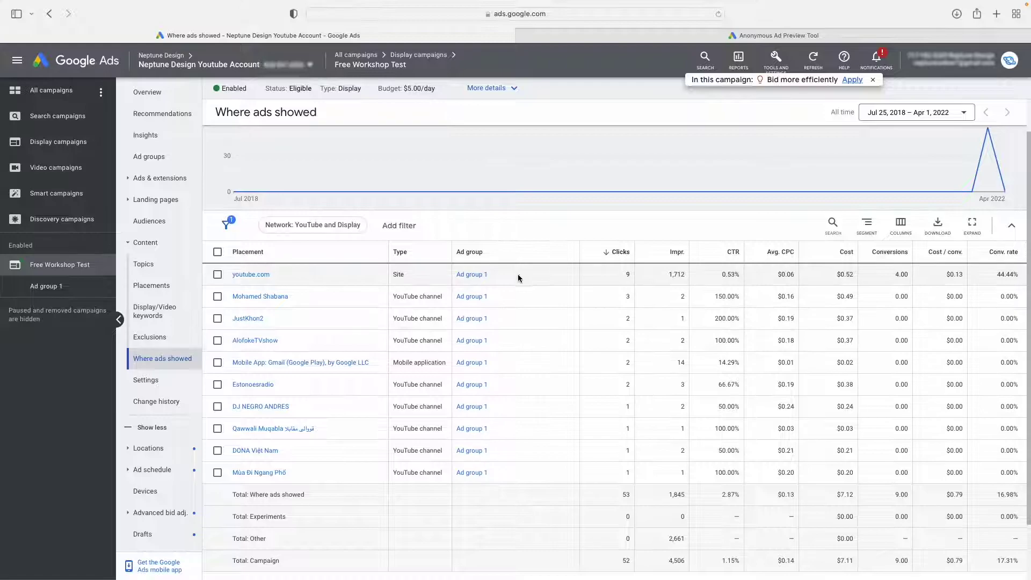
Step: Open the Free Workshop Test campaign's overview and change its Cost / conv. metric to Impressions
left_click(147, 79)
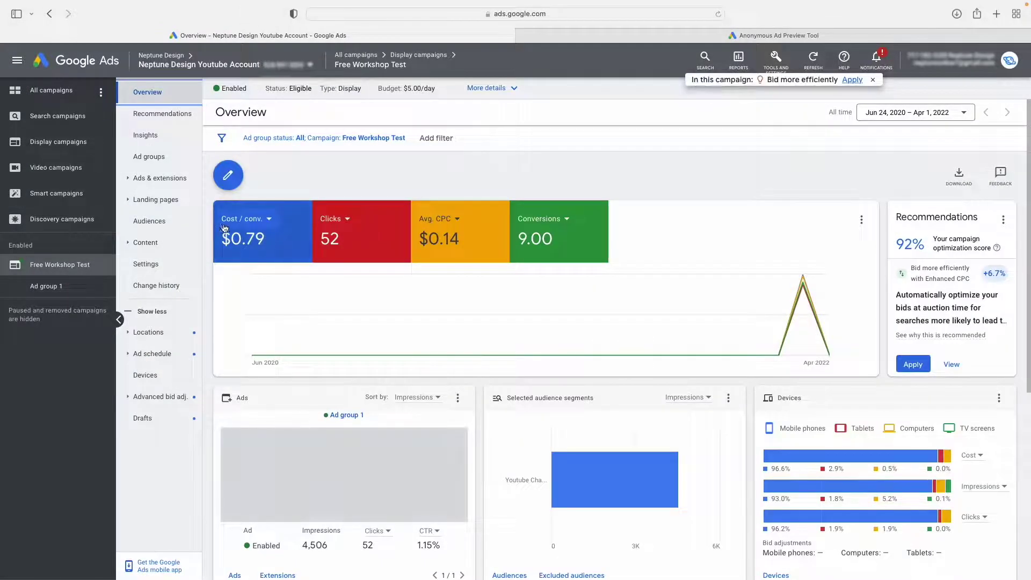
left_click(255, 224)
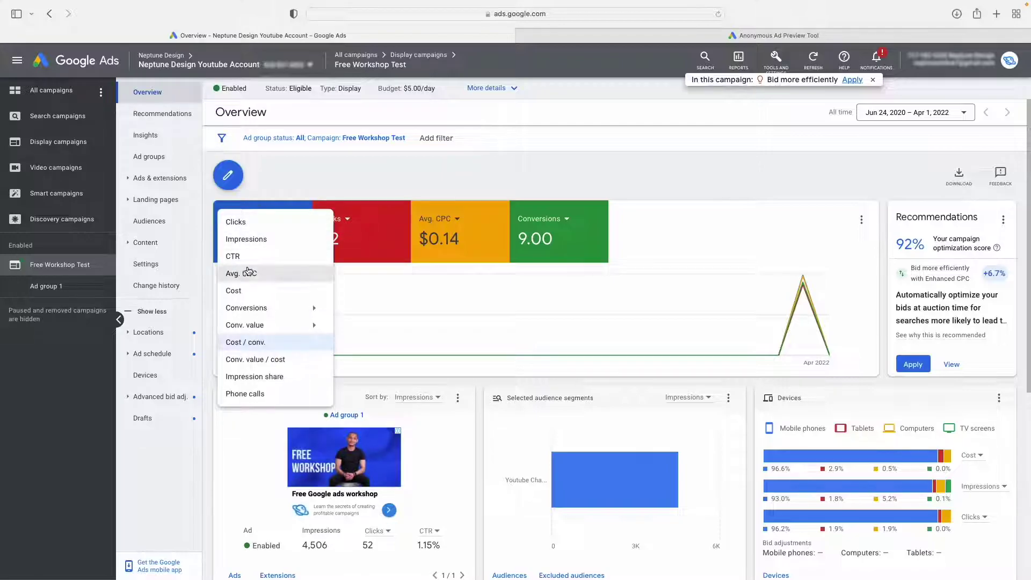
left_click(333, 241)
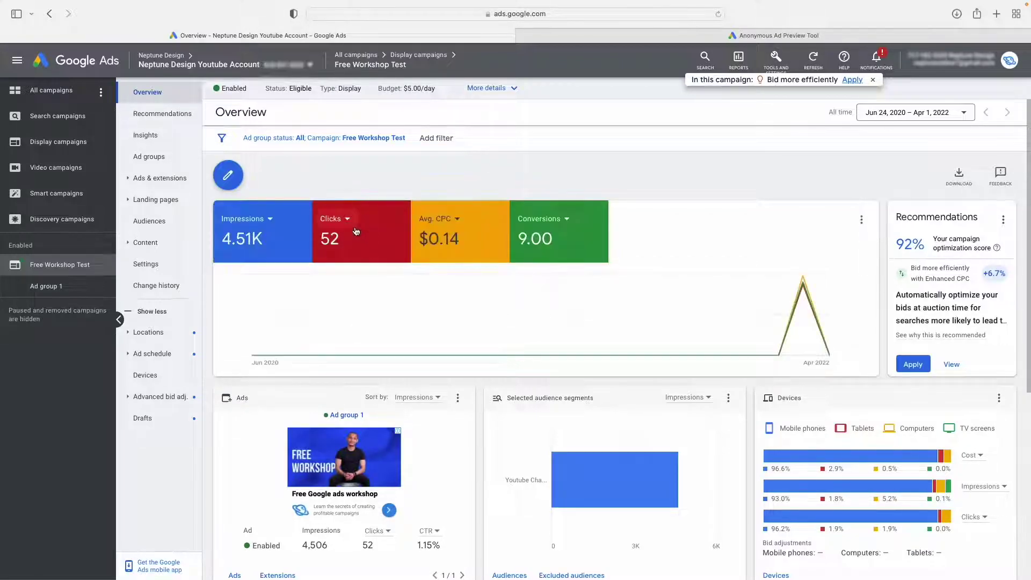
Step: In the Video campaigns overview, change the first Avg. CPV metric to Impressions and the Cost metric to Views
mouse_move(427, 93)
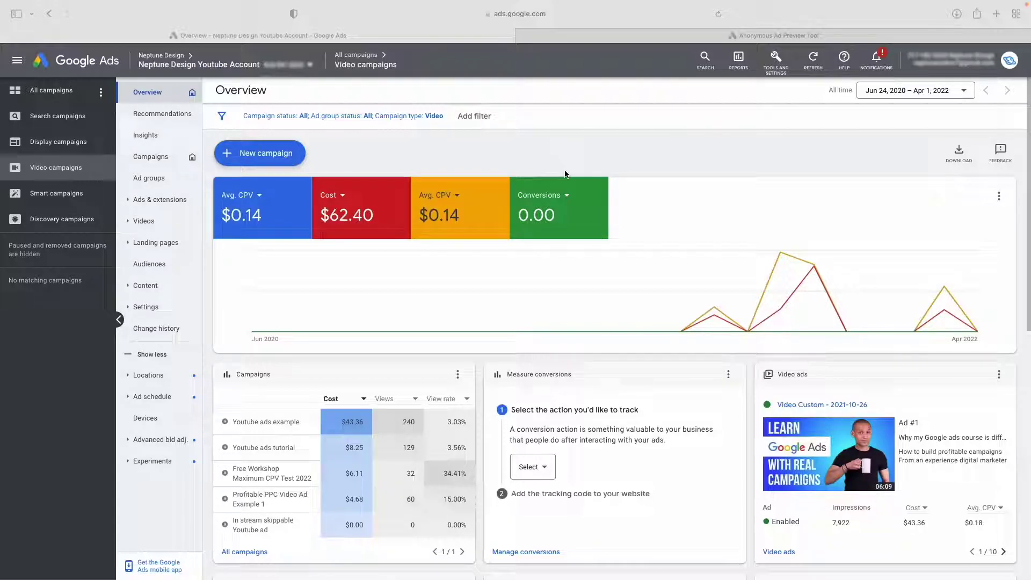
left_click(252, 201)
left_click(252, 201)
left_click(291, 247)
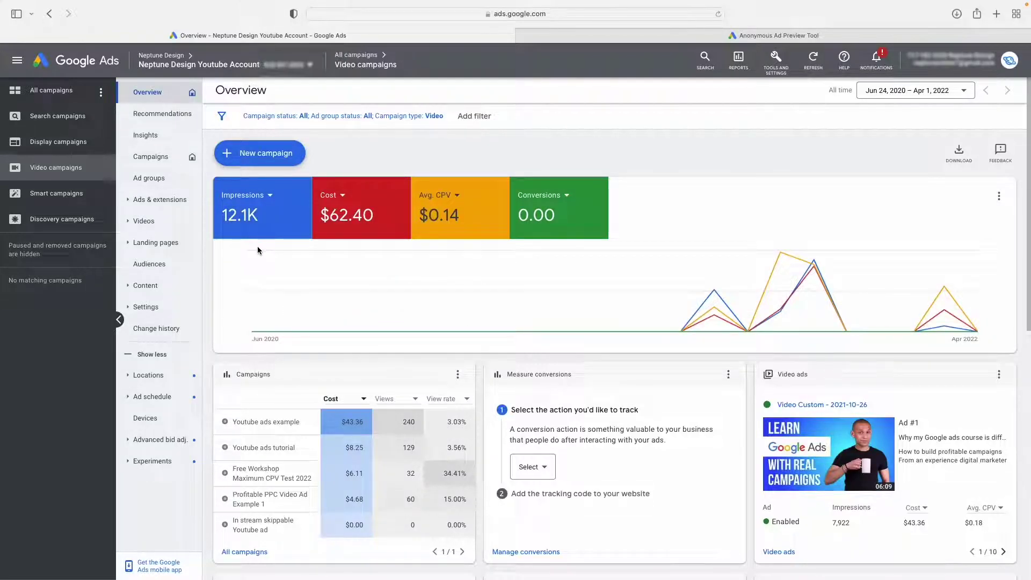
left_click(343, 198)
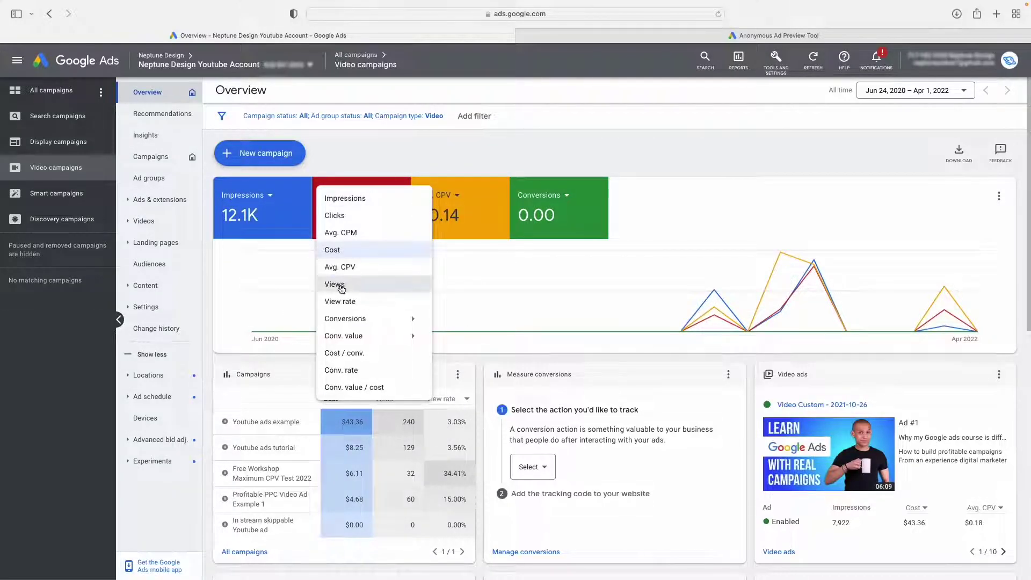
left_click(341, 286)
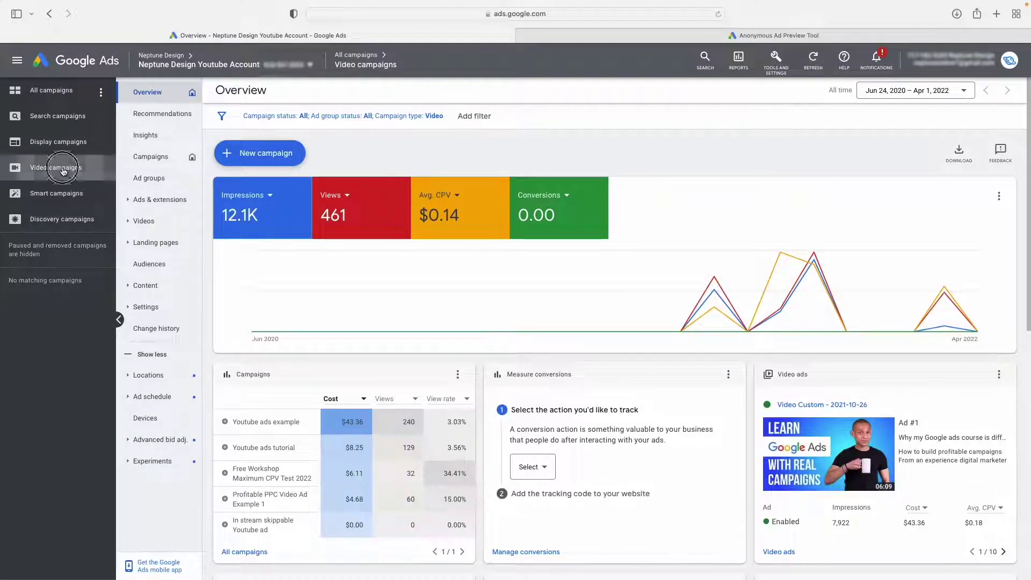
Step: List video campaigns of every status and open the Profitable PPC Video Ad Example 1 campaign
left_click(102, 94)
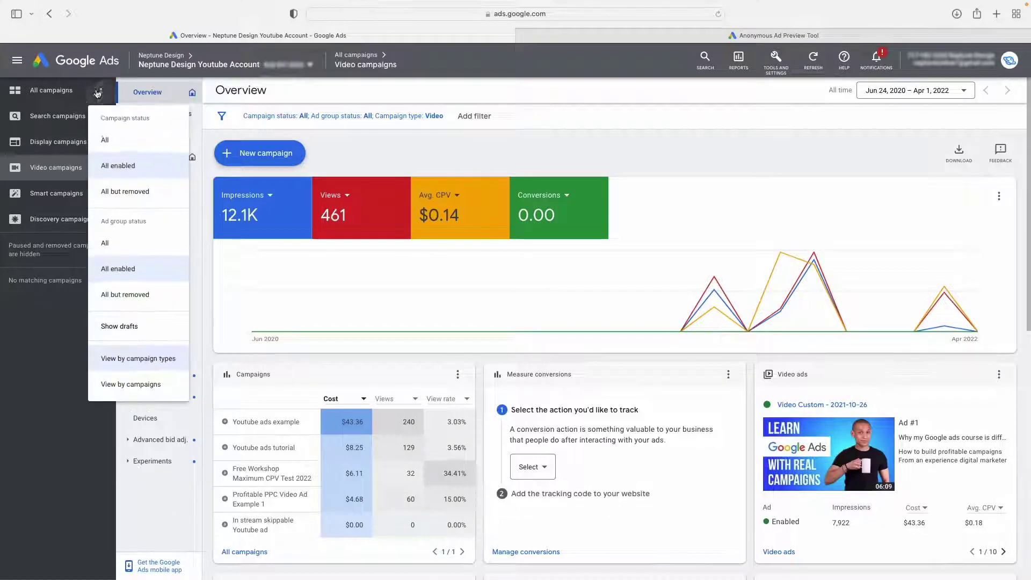
left_click(124, 143)
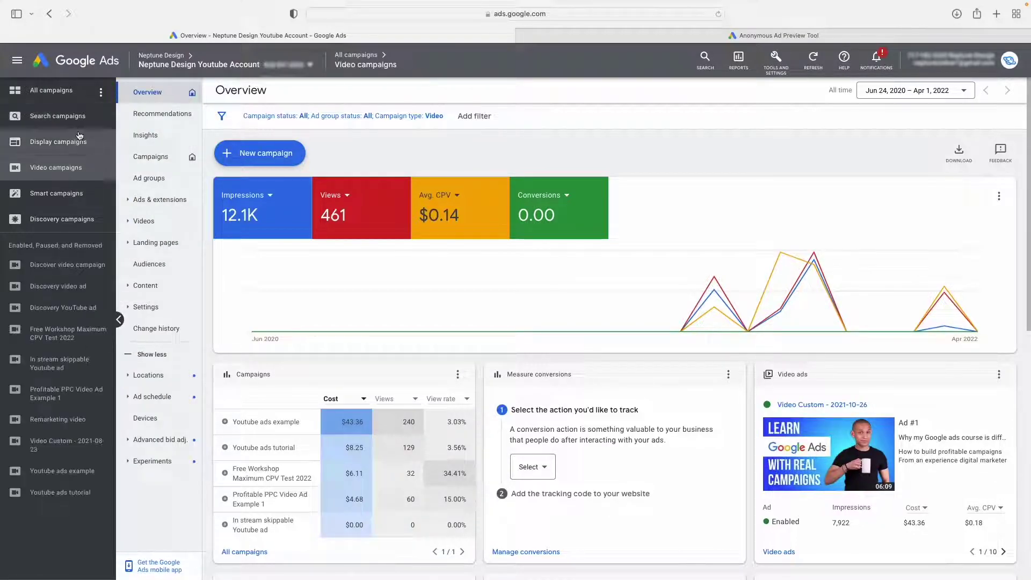
left_click(47, 365)
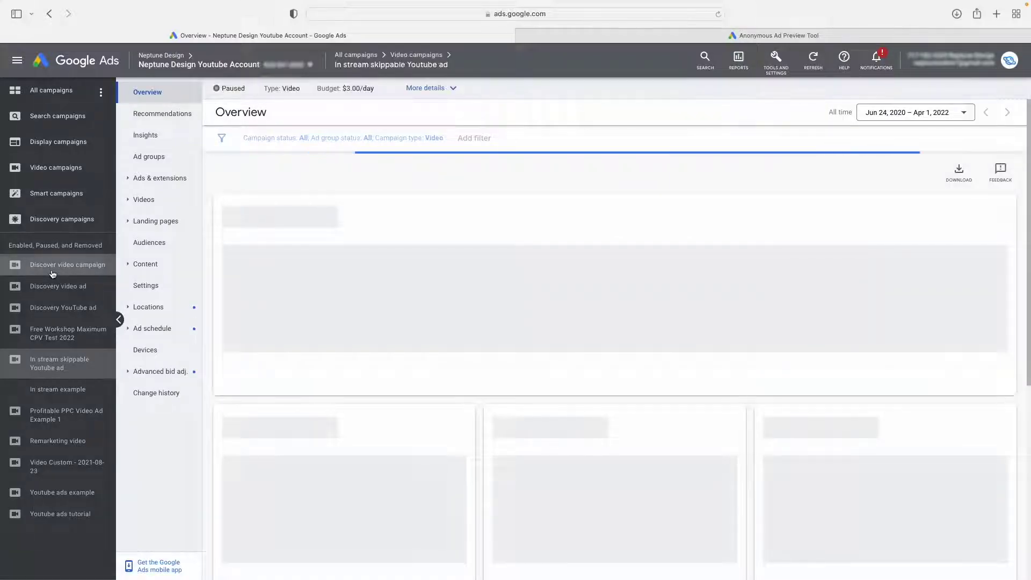
left_click(50, 267)
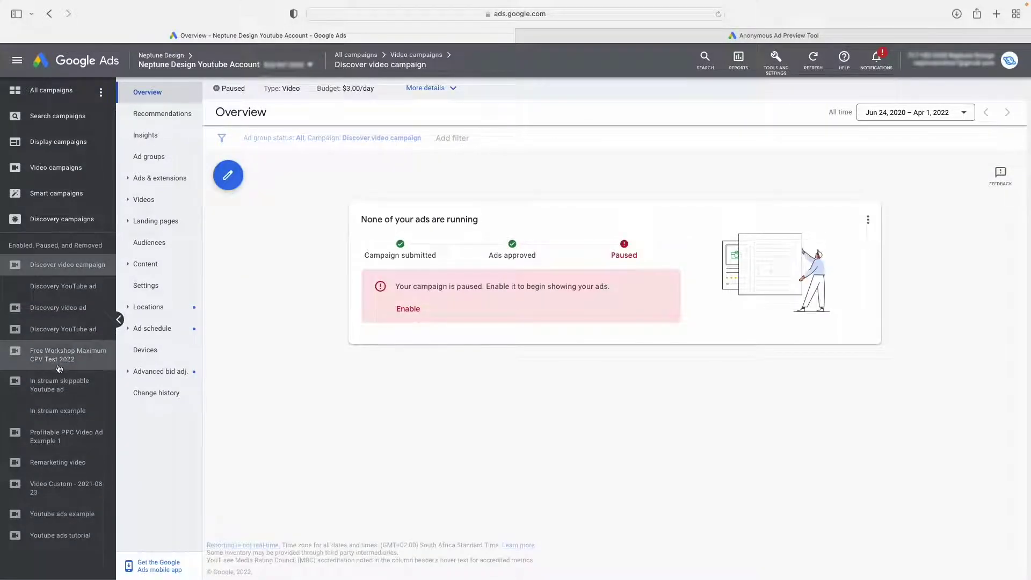
left_click(63, 359)
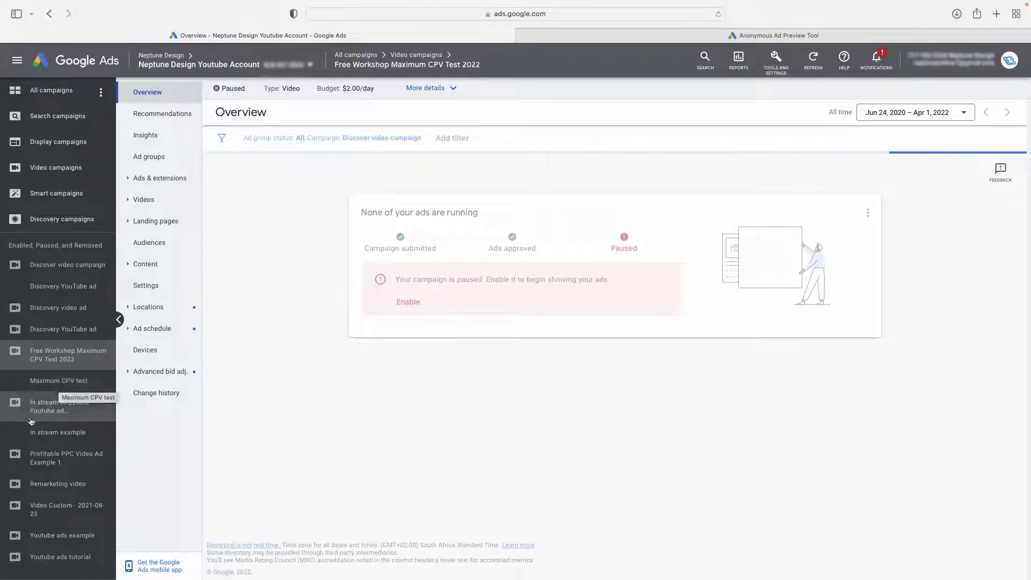
left_click(96, 457)
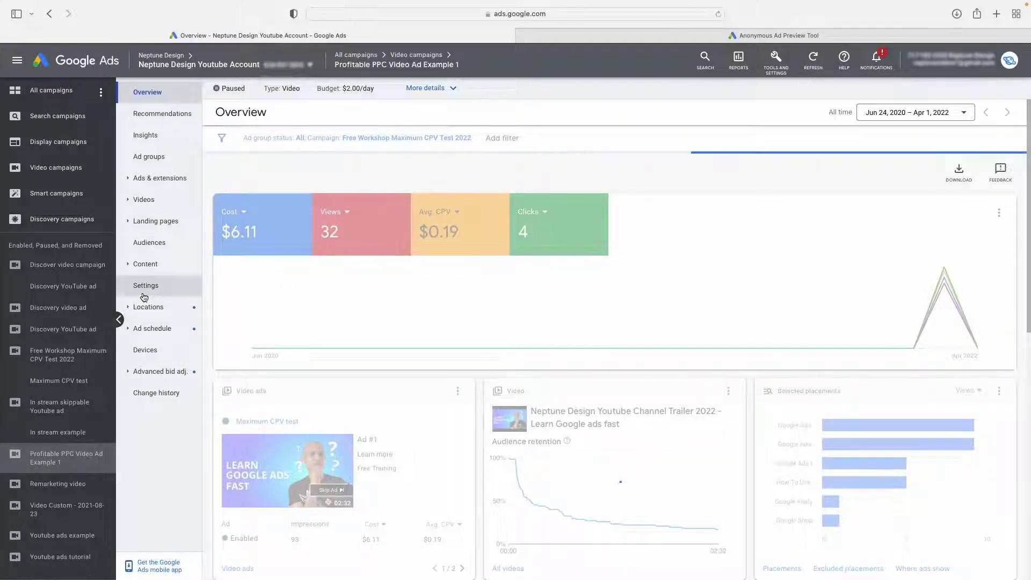
Step: Open the campaign's Where ads showed report and sort the placements by type in ascending order
left_click(157, 264)
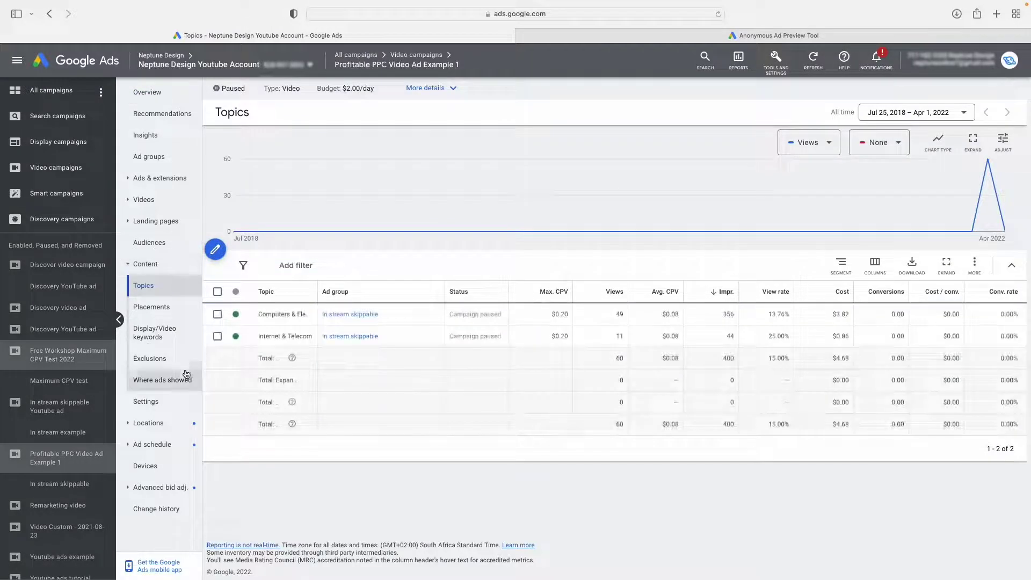
left_click(171, 379)
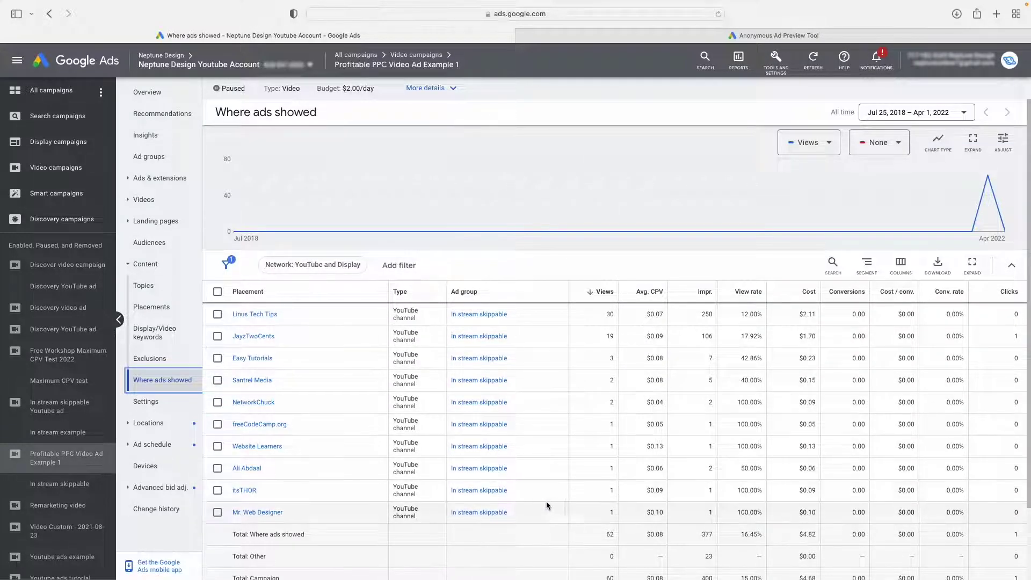
scroll(546, 505, "down", 2)
left_click(411, 218)
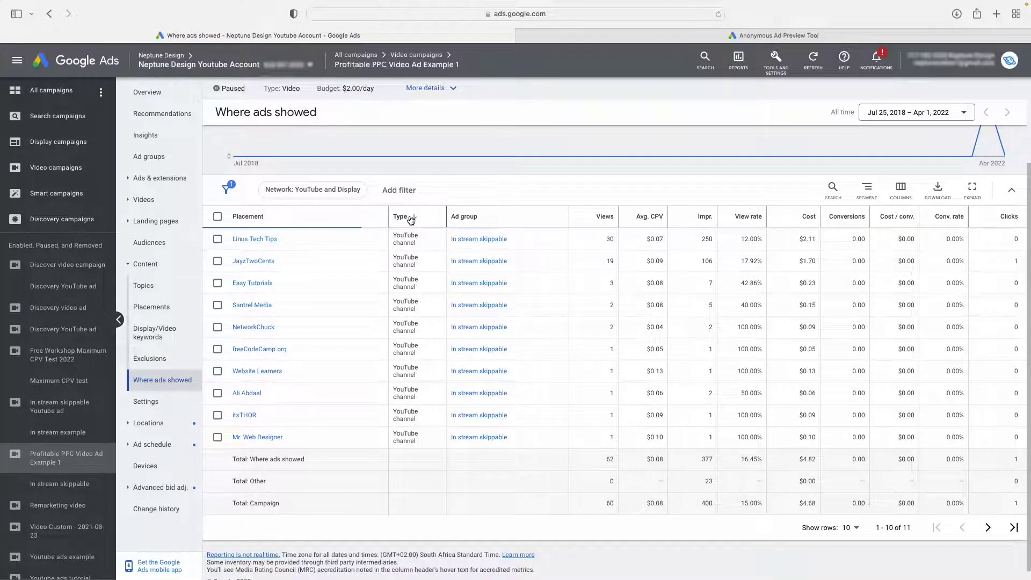
left_click(411, 217)
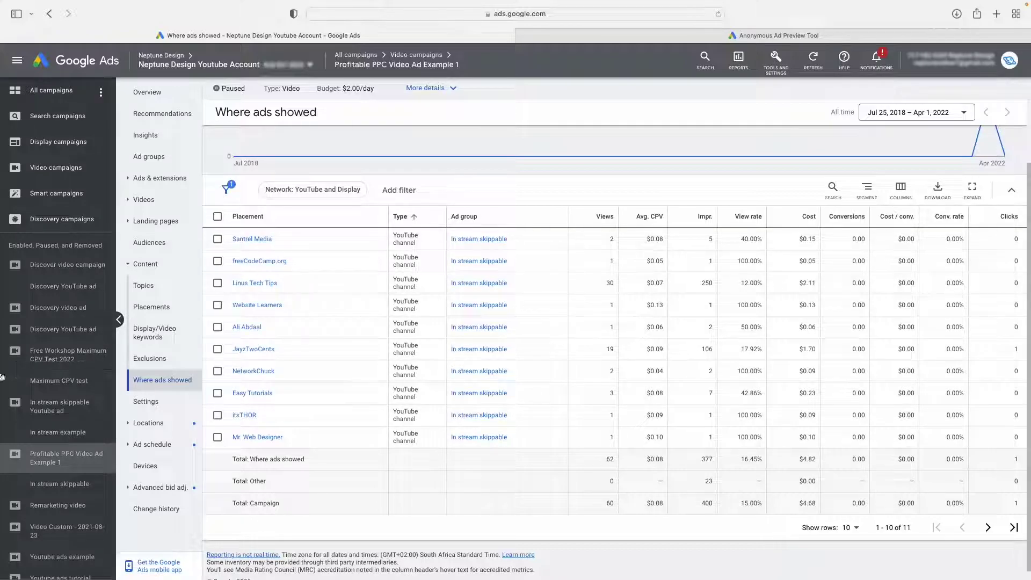
scroll(16, 376, "down", 1)
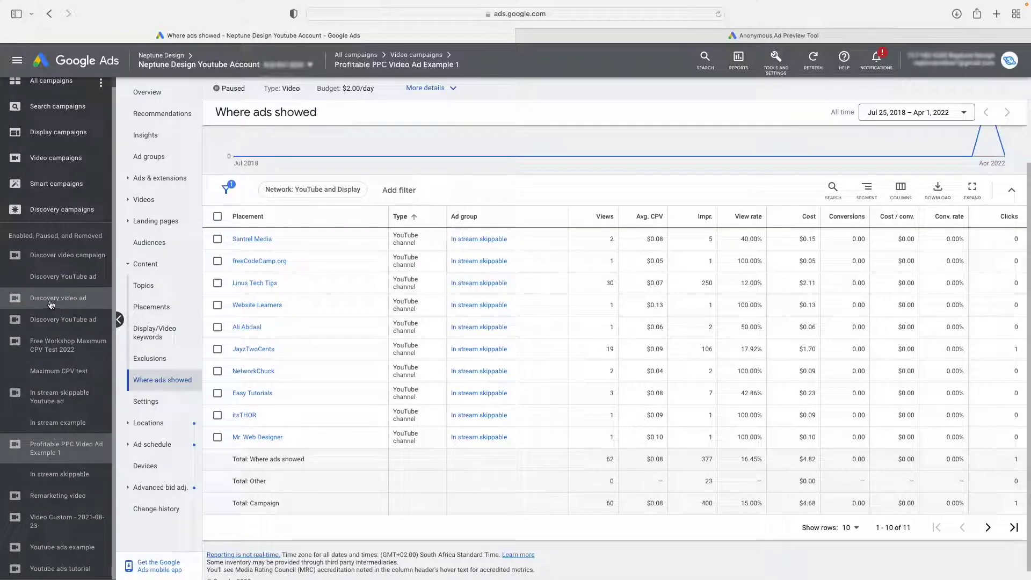
Step: Examine the Total: Other row across its views, impressions, cost and conversion rate columns
scroll(369, 330, "up", 1)
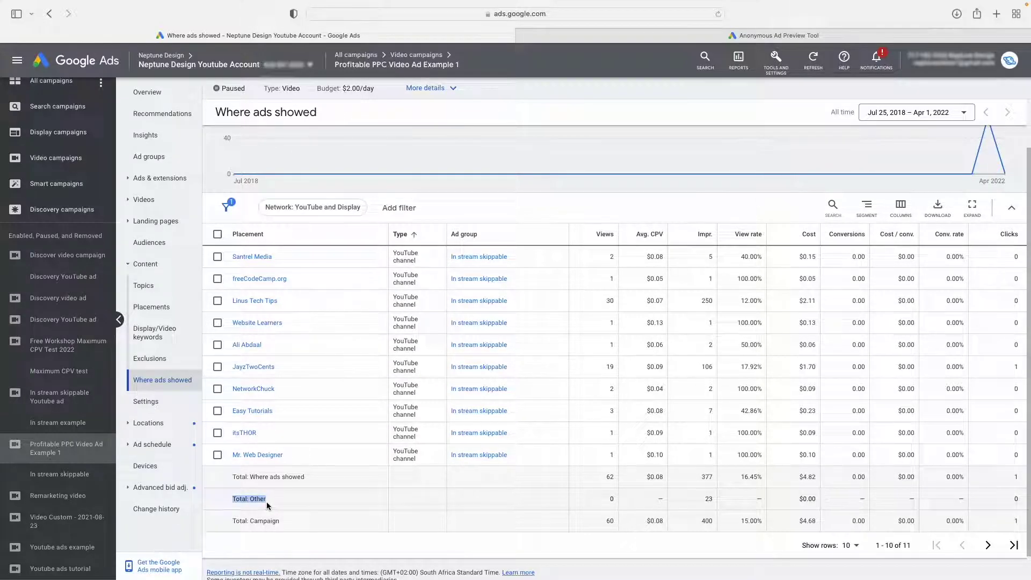
left_click_drag(688, 504, 821, 504)
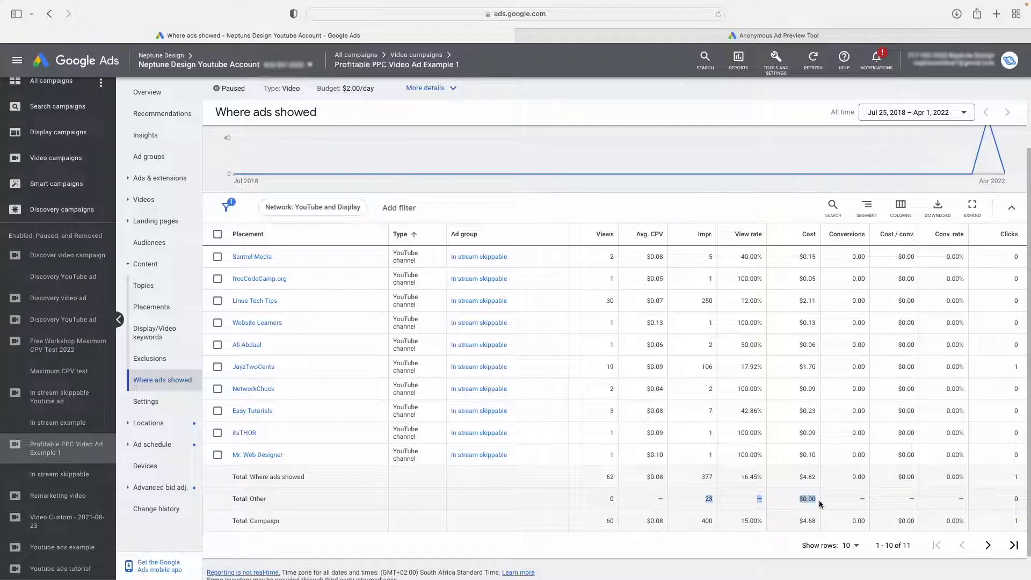
left_click_drag(946, 502, 981, 499)
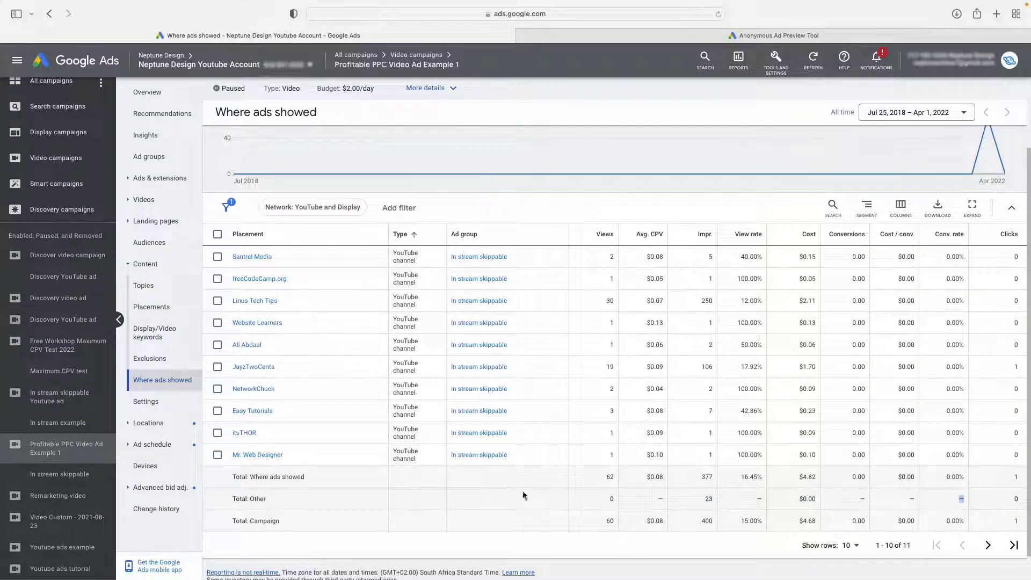
left_click(640, 499)
left_click_drag(567, 500, 939, 505)
left_click(940, 504)
left_click(955, 502)
left_click_drag(958, 501, 971, 500)
left_click_drag(612, 502, 666, 501)
left_click(829, 502)
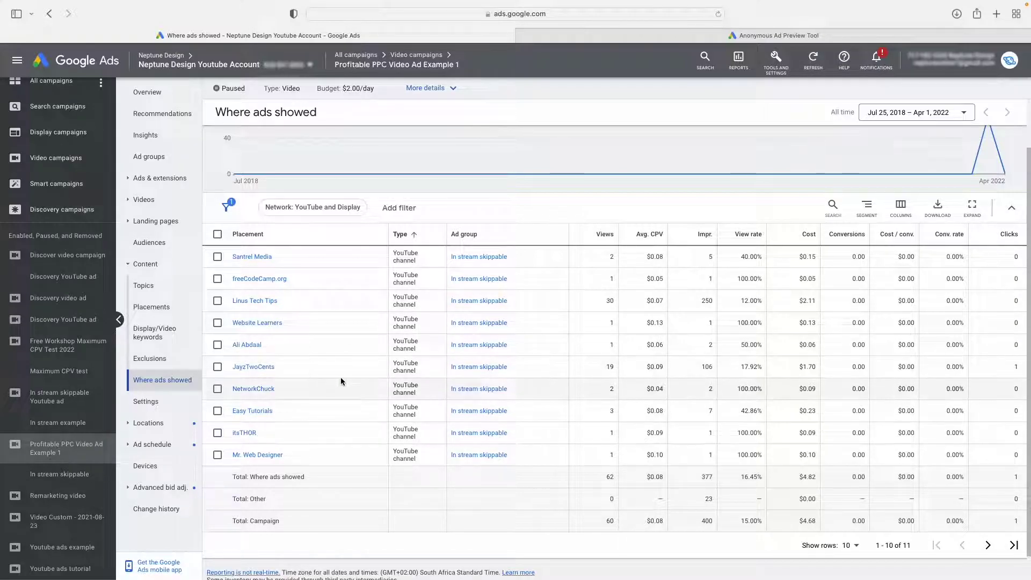
Step: Select the Ali Abdaal placement, check its options for exclusion from the ad group or campaign, and deselect it
left_click(217, 344)
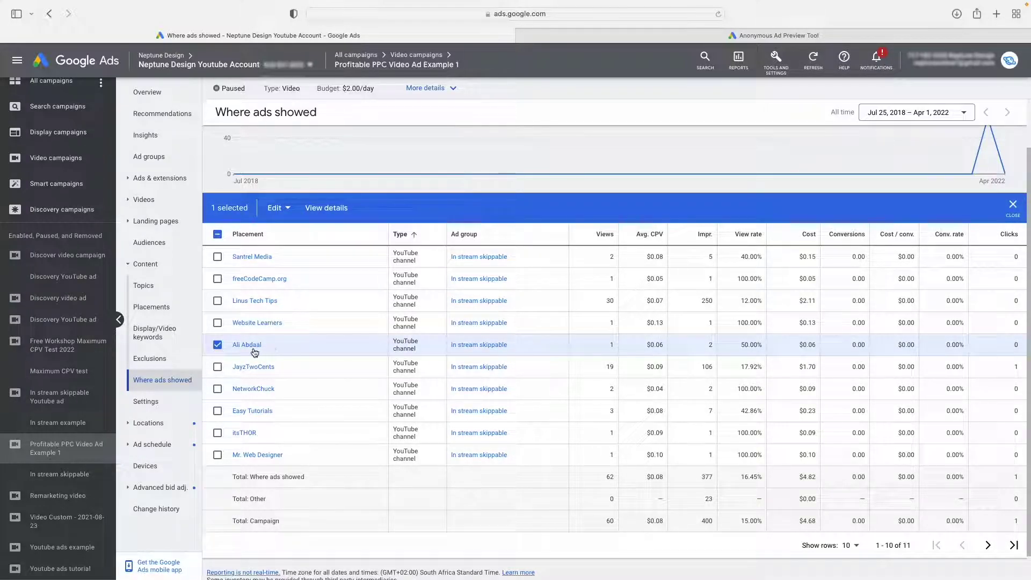
left_click(277, 208)
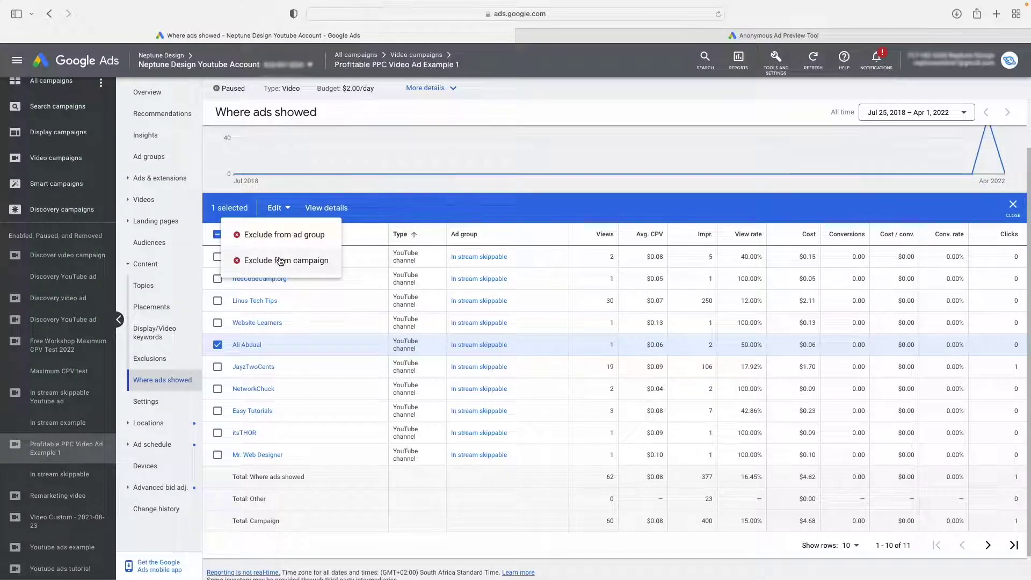
left_click(432, 216)
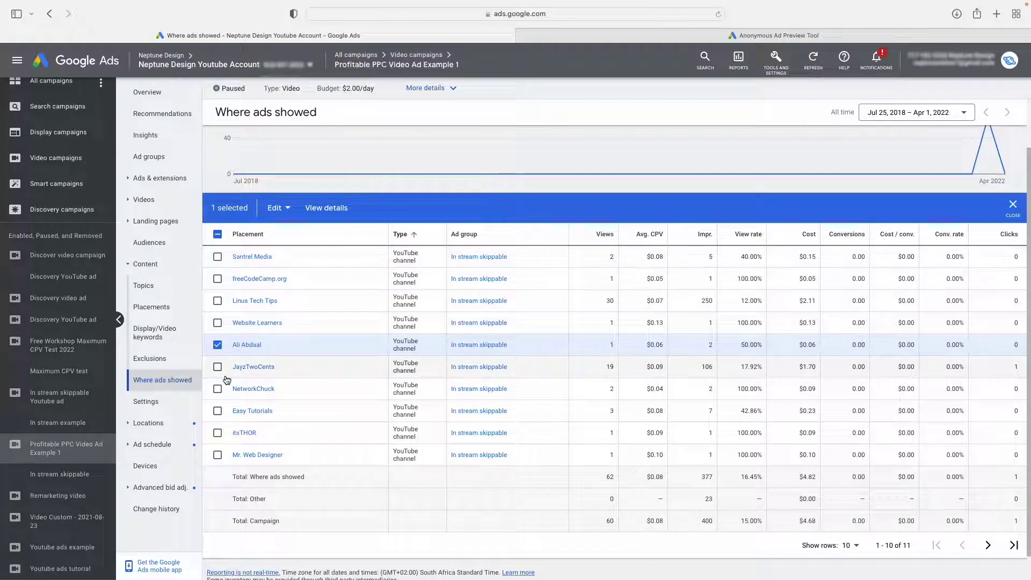
left_click(217, 344)
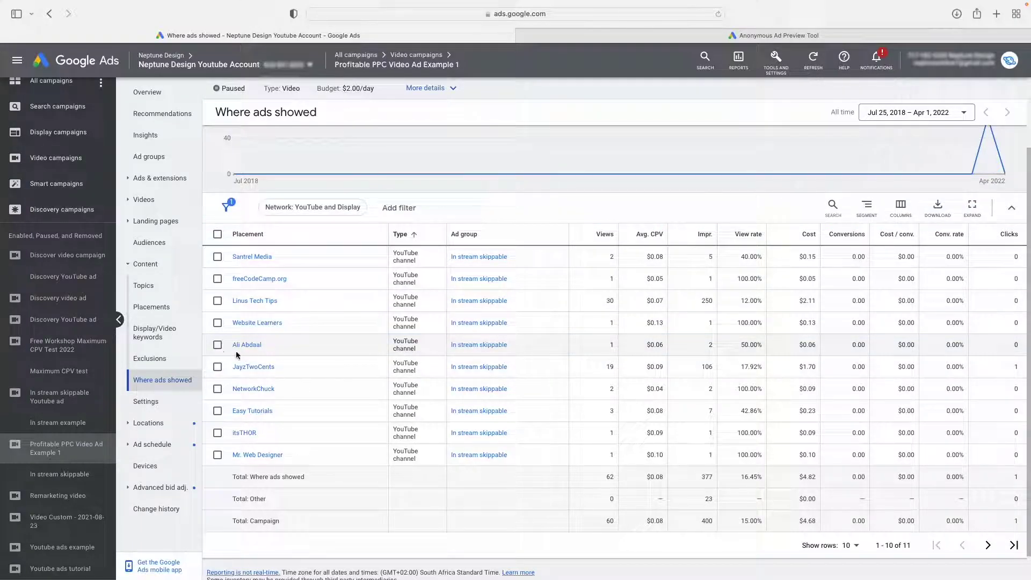